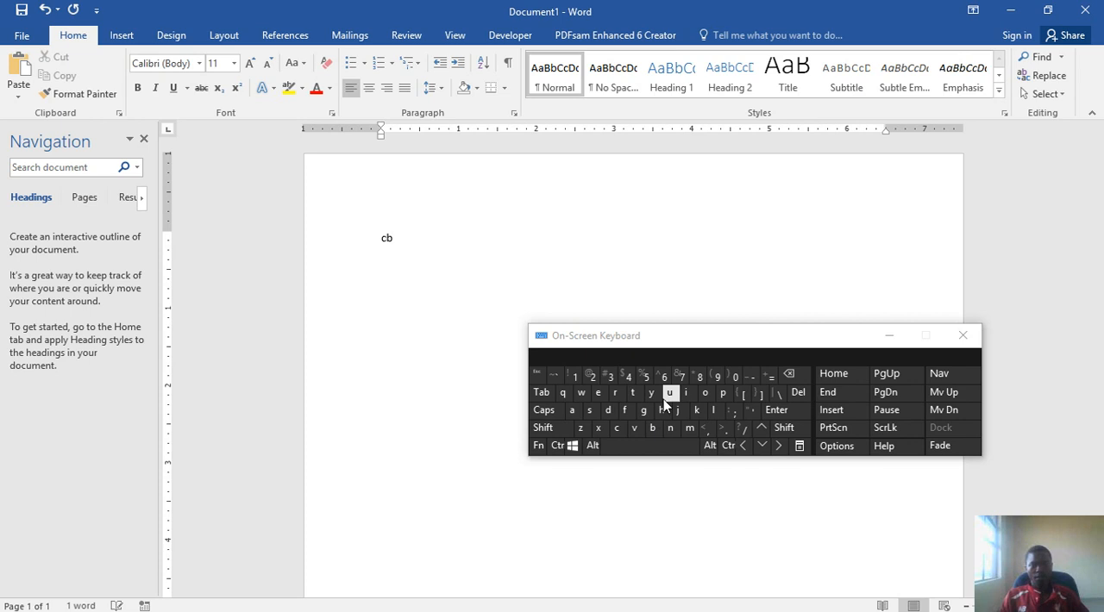
Step: Complete the sample text as three separate lines reading "Cbu;i", "Hiuyh" and ";;;" using the On-Screen Keyboard
left_click(735, 412)
left_click(690, 394)
left_click(777, 410)
left_click(662, 410)
left_click(686, 392)
left_click(669, 392)
left_click(651, 393)
left_click(662, 410)
left_click(772, 410)
left_click(735, 412)
left_click(735, 412)
left_click(735, 412)
left_click(776, 409)
Step: Copy the whole document text and paste it four times to make four stacked copies of the three-line block
left_click(557, 445)
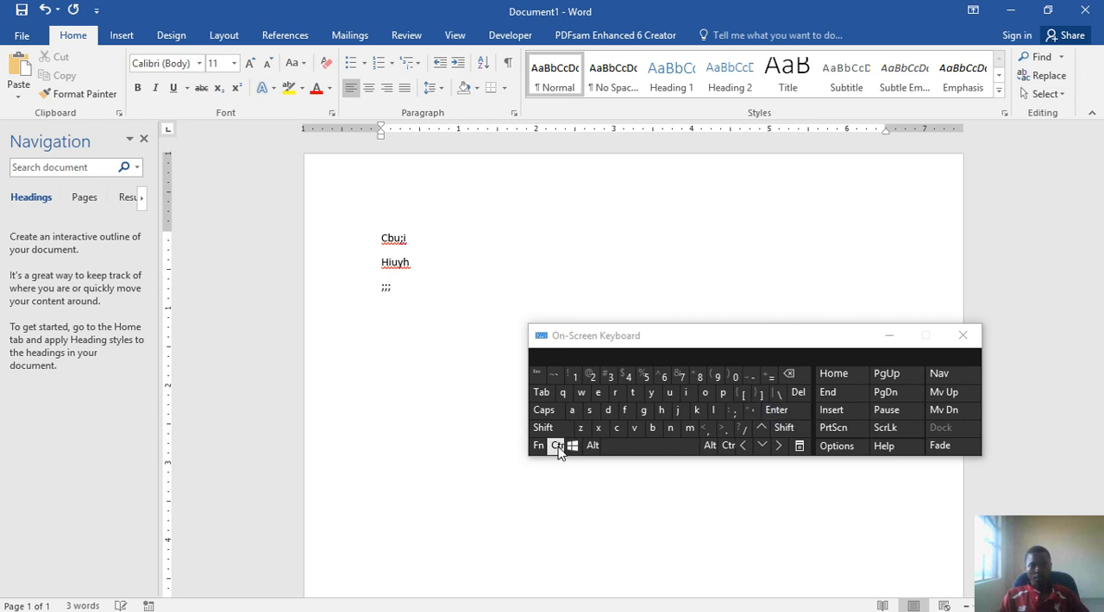
left_click(571, 410)
key("ctrl+c")
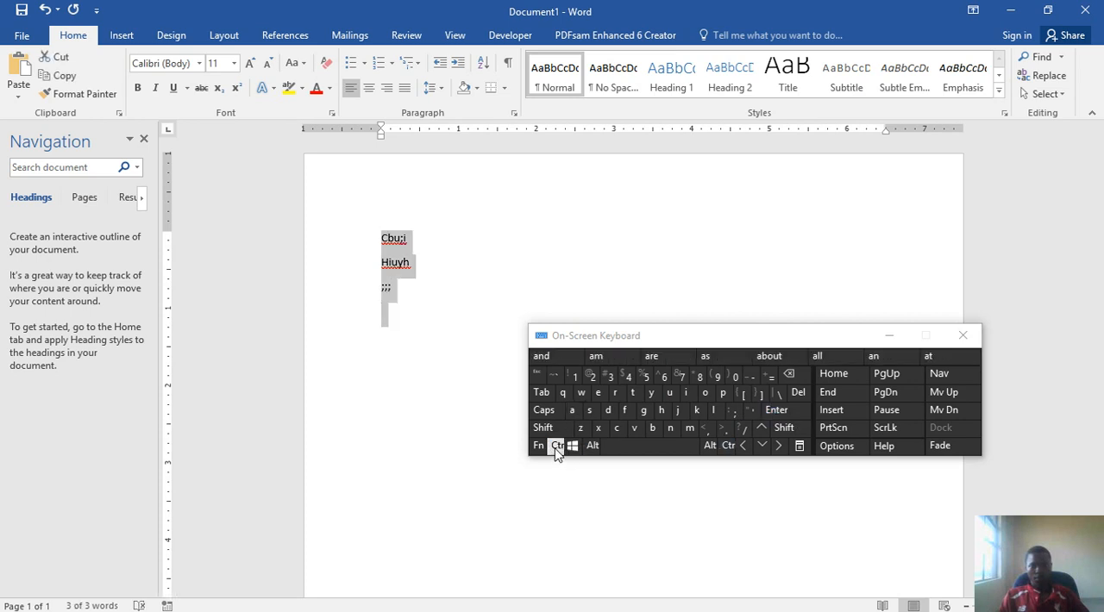
left_click(558, 445)
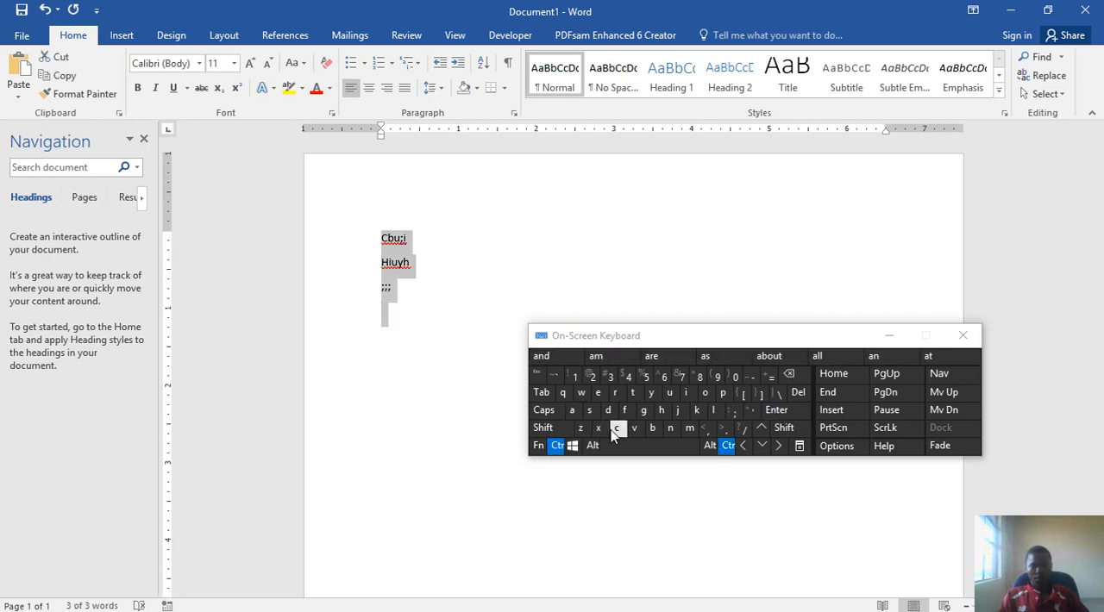
left_click(616, 429)
left_click(558, 445)
left_click(633, 429)
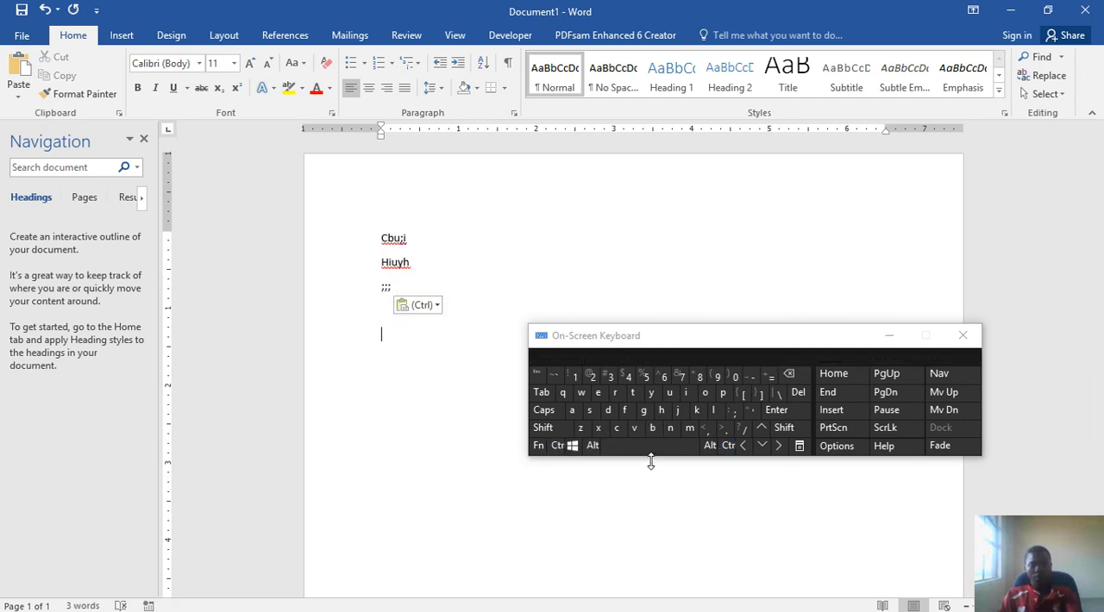
left_click(651, 462)
left_click(557, 445)
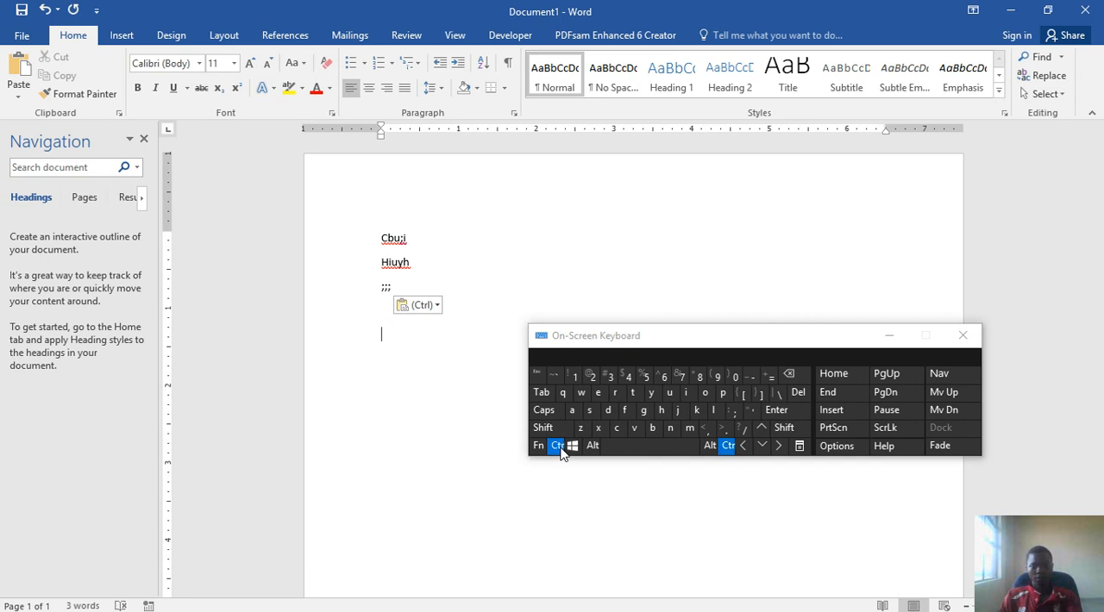
left_click(629, 429)
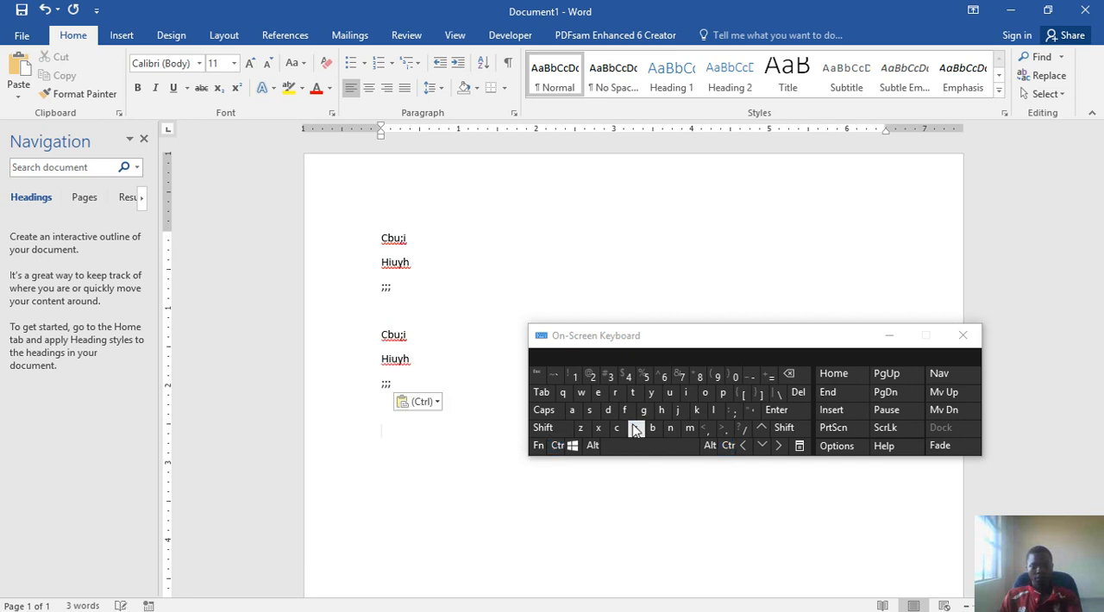
left_click(557, 445)
left_click(635, 429)
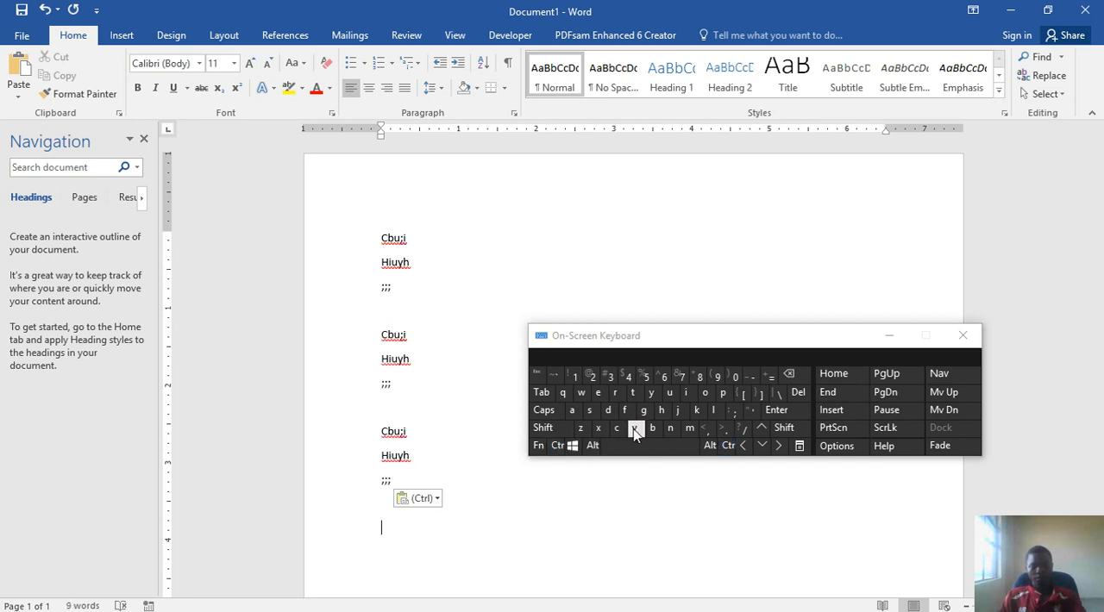
left_click(557, 446)
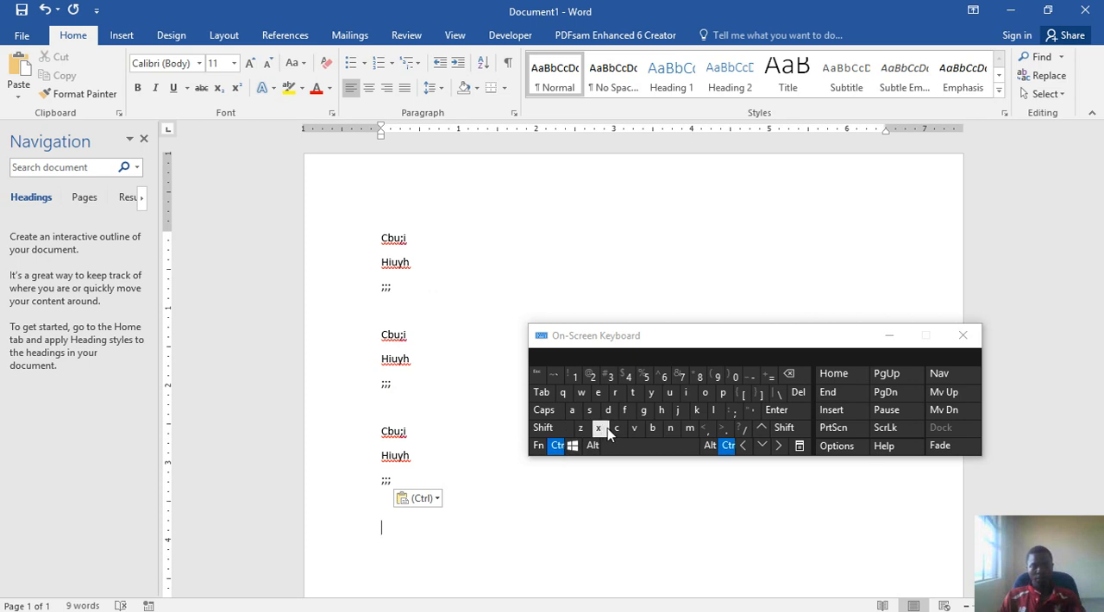
left_click(643, 431)
Step: Select and copy all four blocks, and paste them twice to double the document's text
left_click(561, 444)
left_click(571, 410)
key("ctrl+c")
left_click(559, 445)
left_click(621, 431)
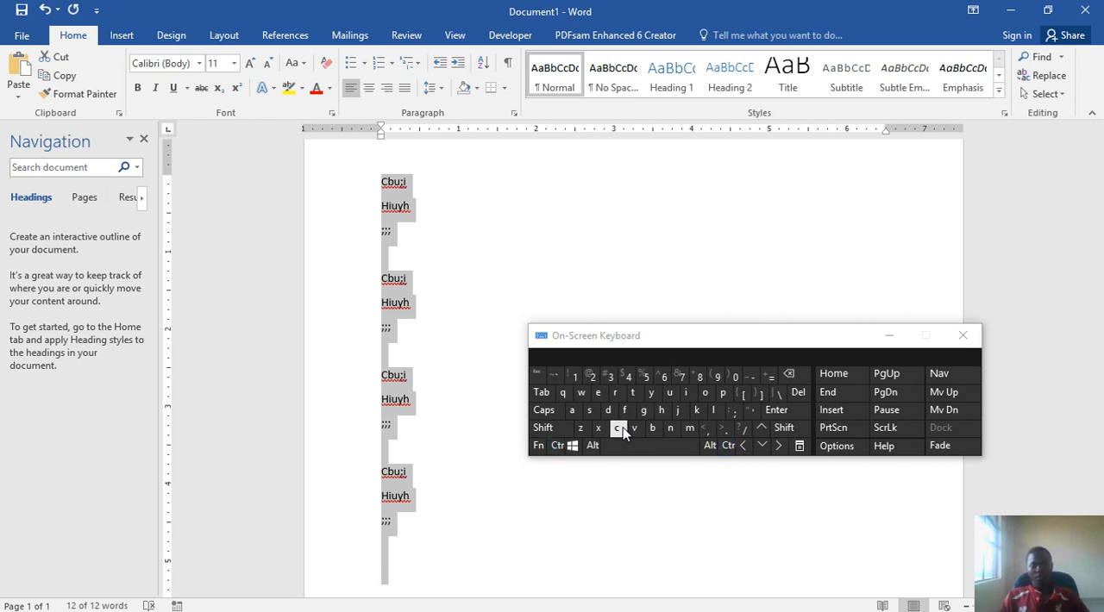
left_click(559, 445)
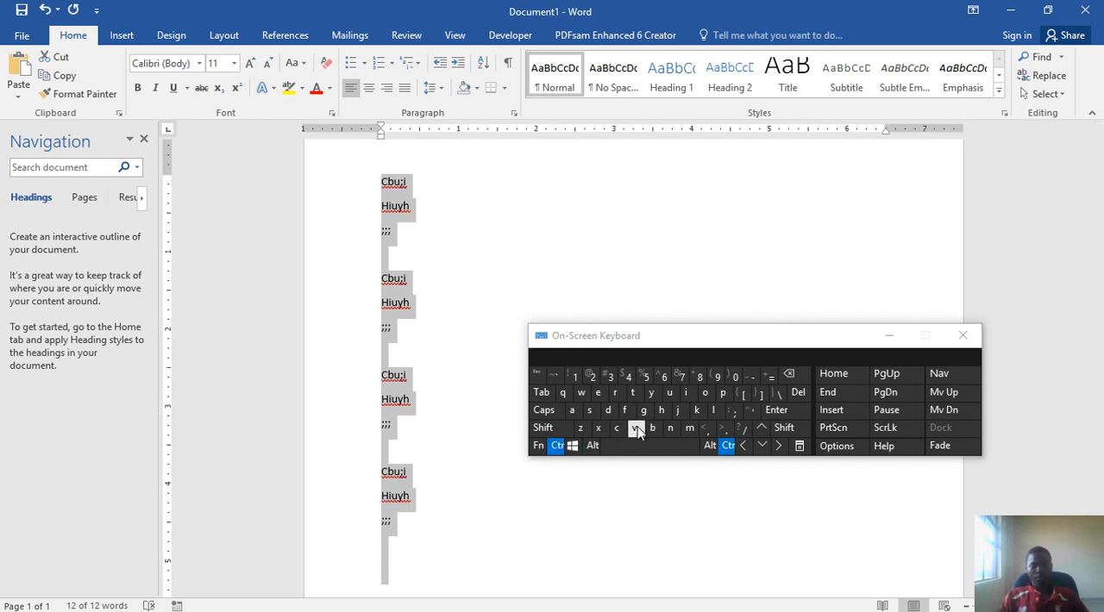
left_click(635, 428)
left_click(559, 445)
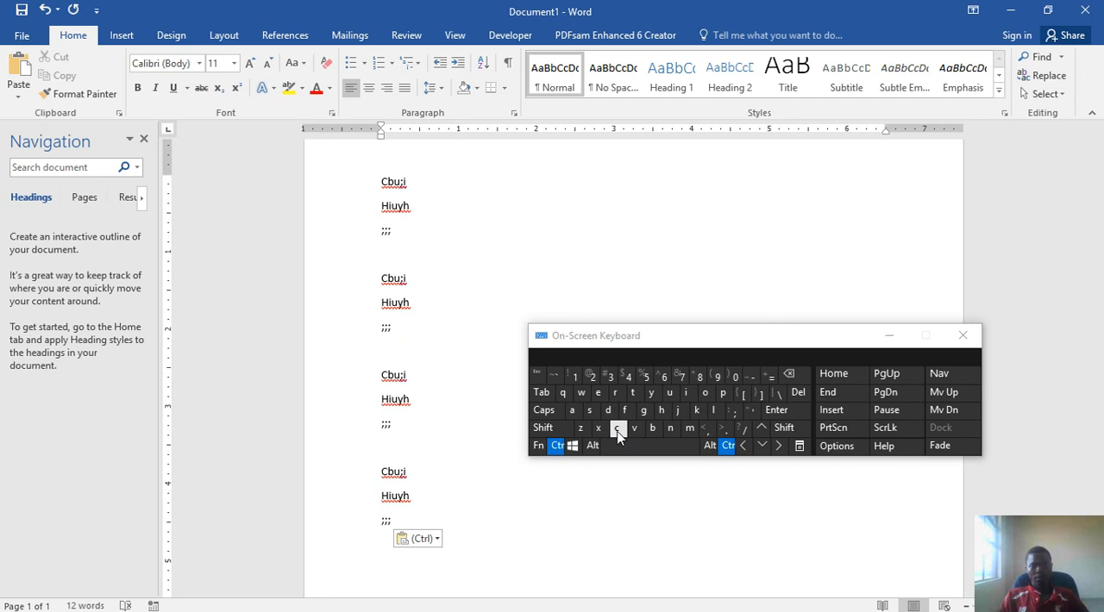
left_click(637, 429)
Step: Copy the entire enlarged text and paste it twice so the document extends to a third page
left_click(559, 445)
left_click(571, 411)
left_click(557, 445)
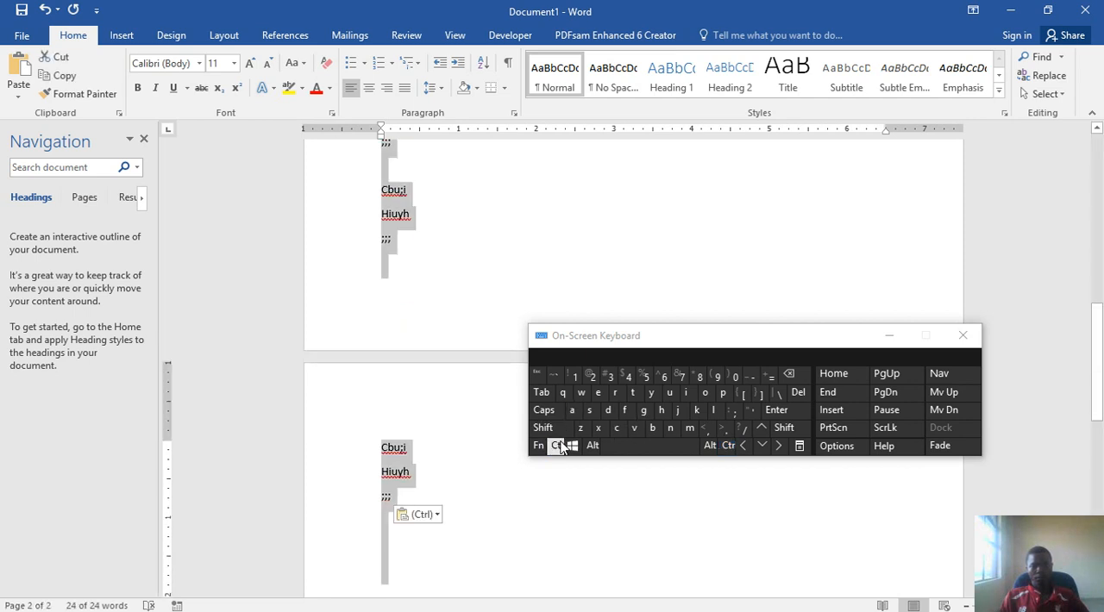
left_click(618, 432)
left_click(558, 446)
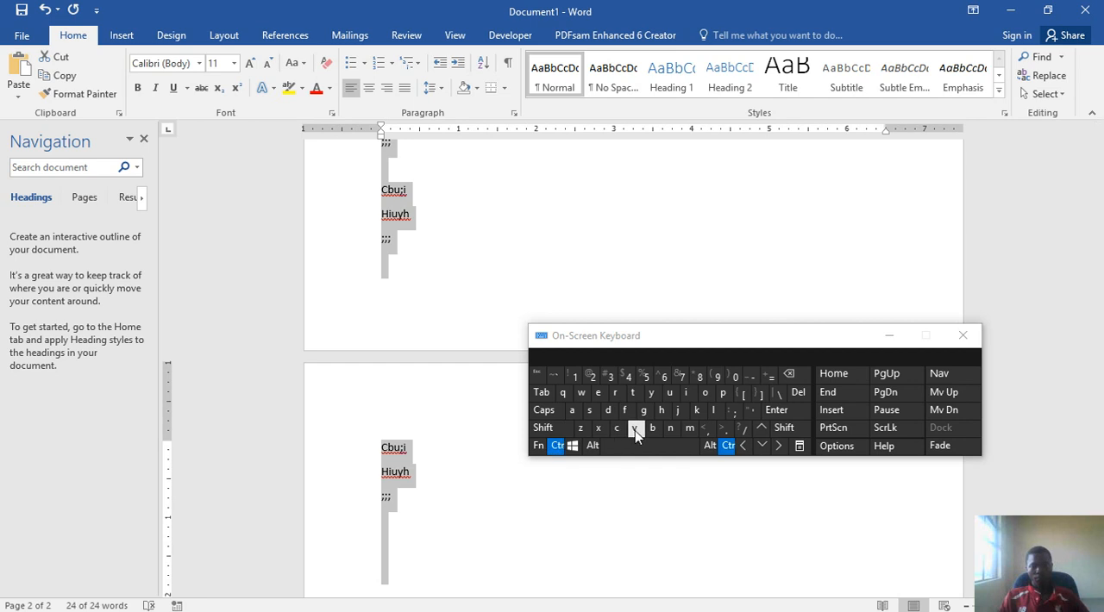
left_click(635, 431)
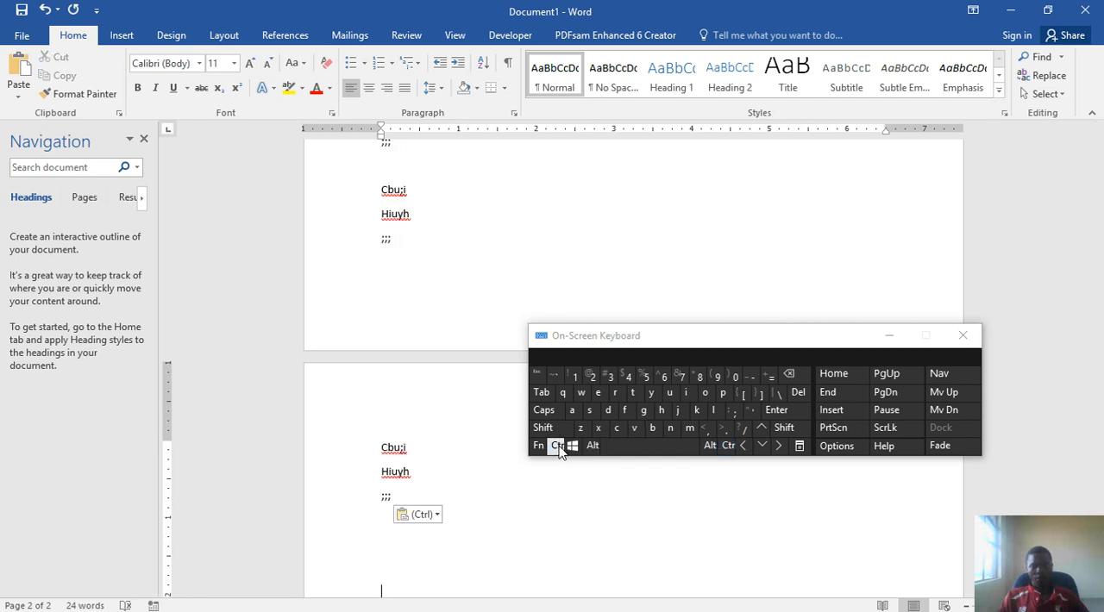
left_click(558, 446)
left_click(635, 429)
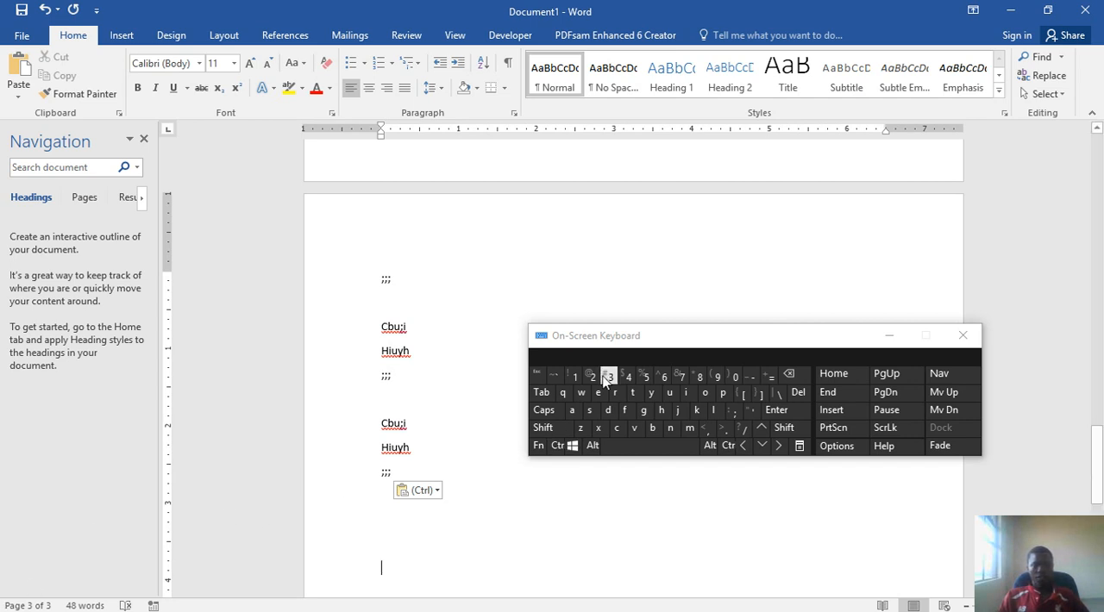
left_click(549, 282)
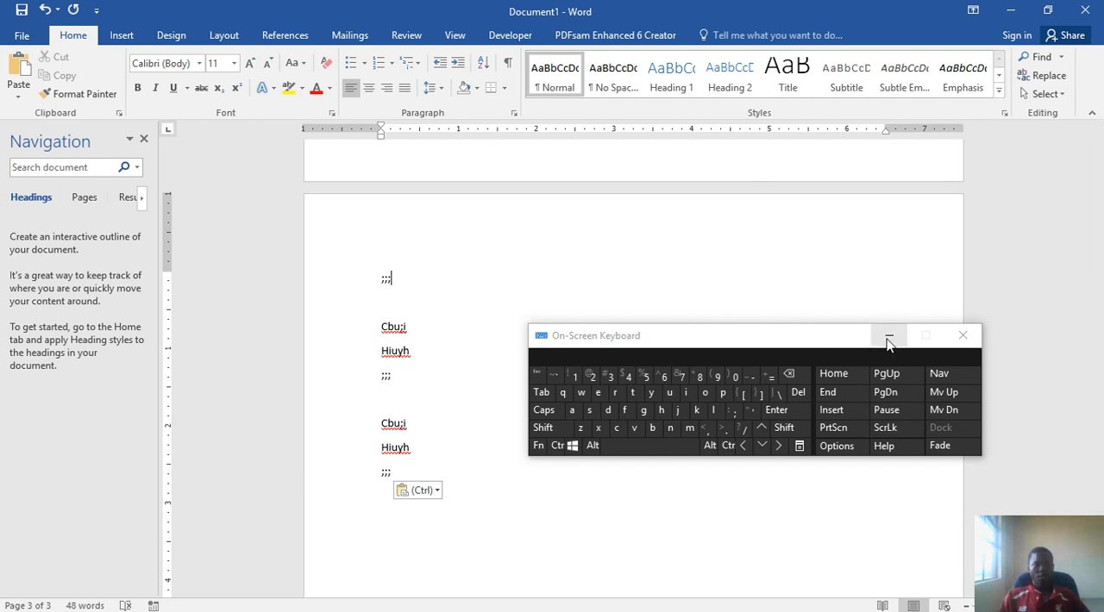
Step: Switch to the PowerPoint practical guide to read the steps for adding page numbers, and return to the Word document
mouse_move(496, 610)
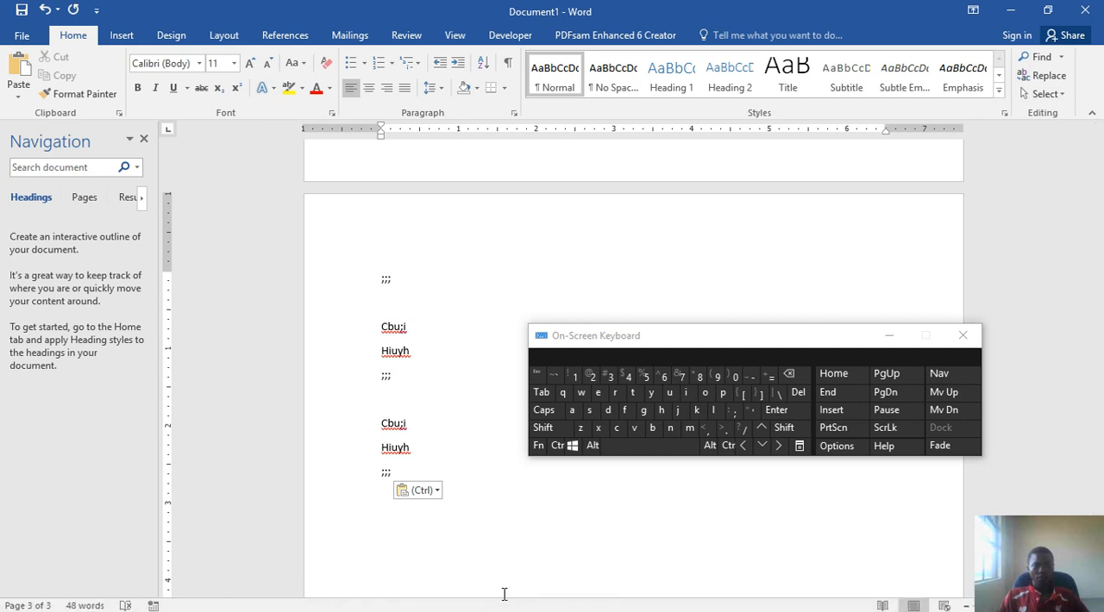
left_click(847, 601)
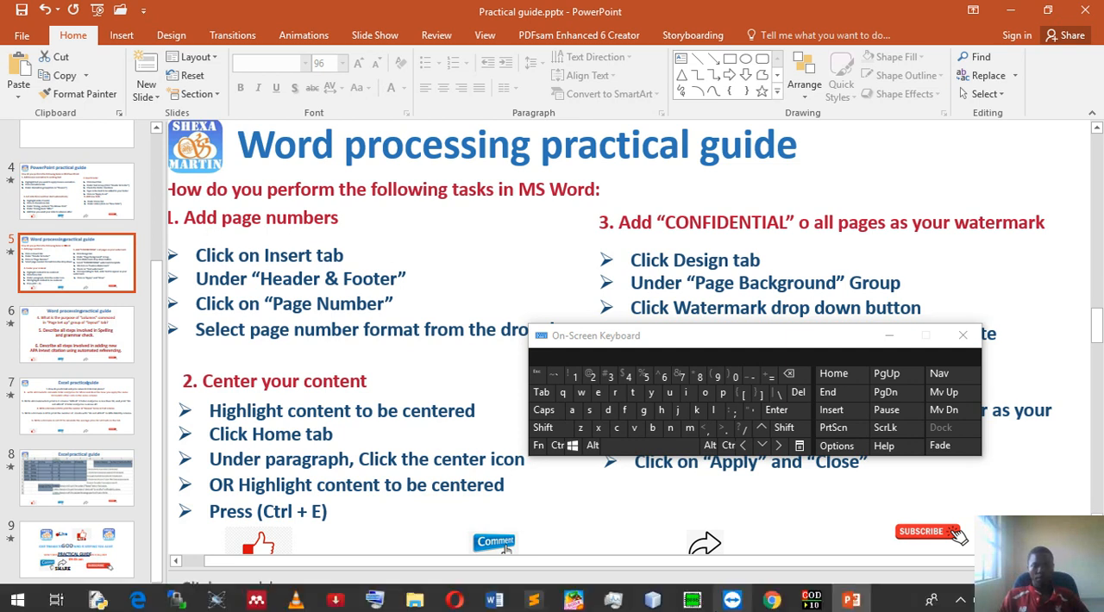
left_click(490, 603)
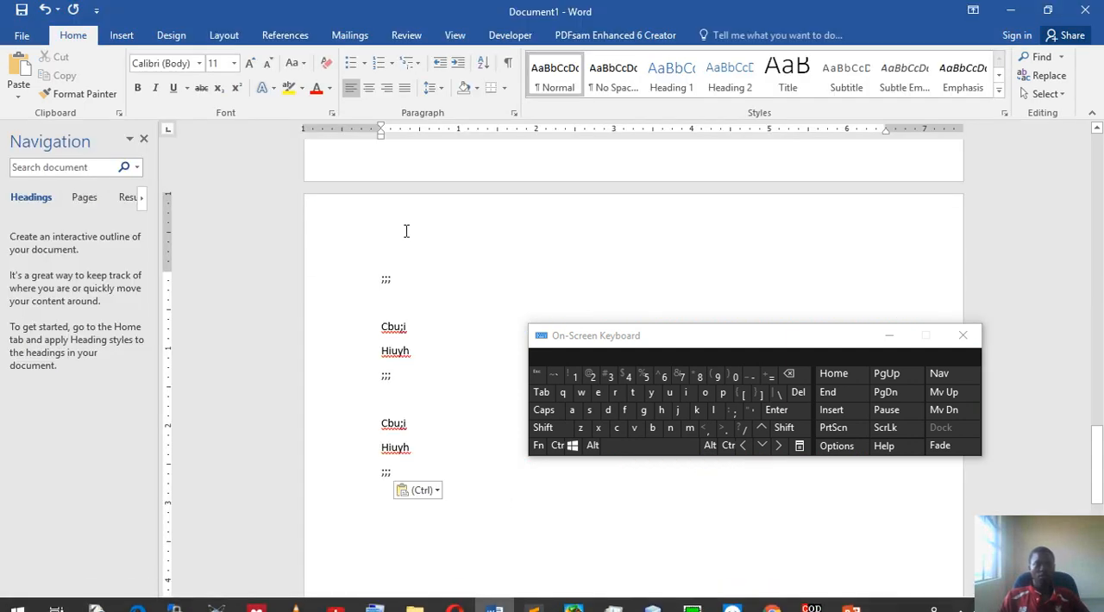
Step: Insert page numbers at the top of the page in the Plain Number 1 style and return to the body text
left_click(120, 36)
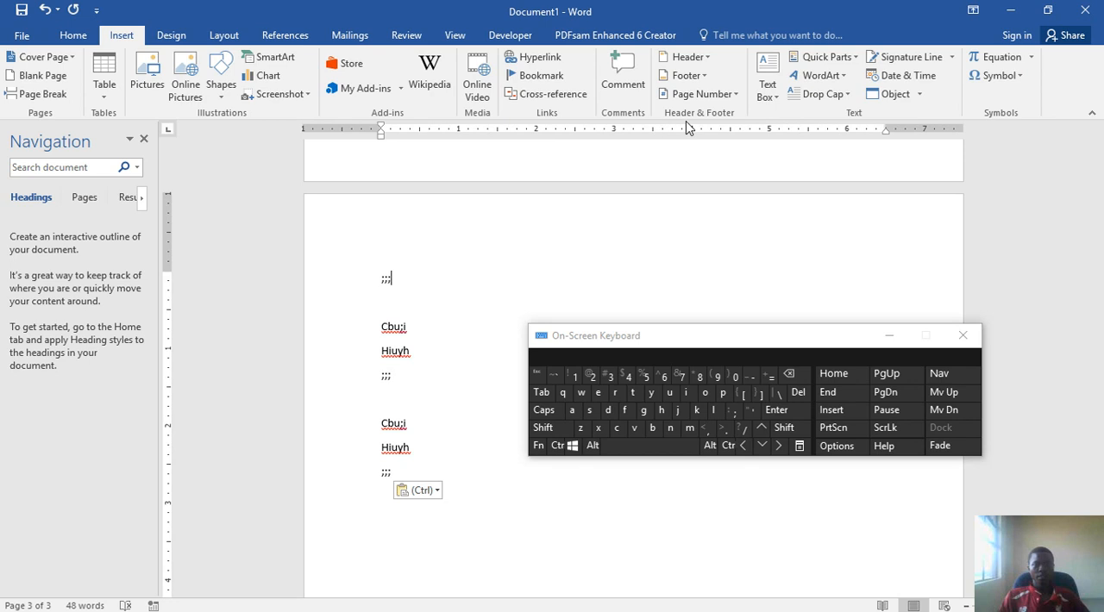
left_click(712, 100)
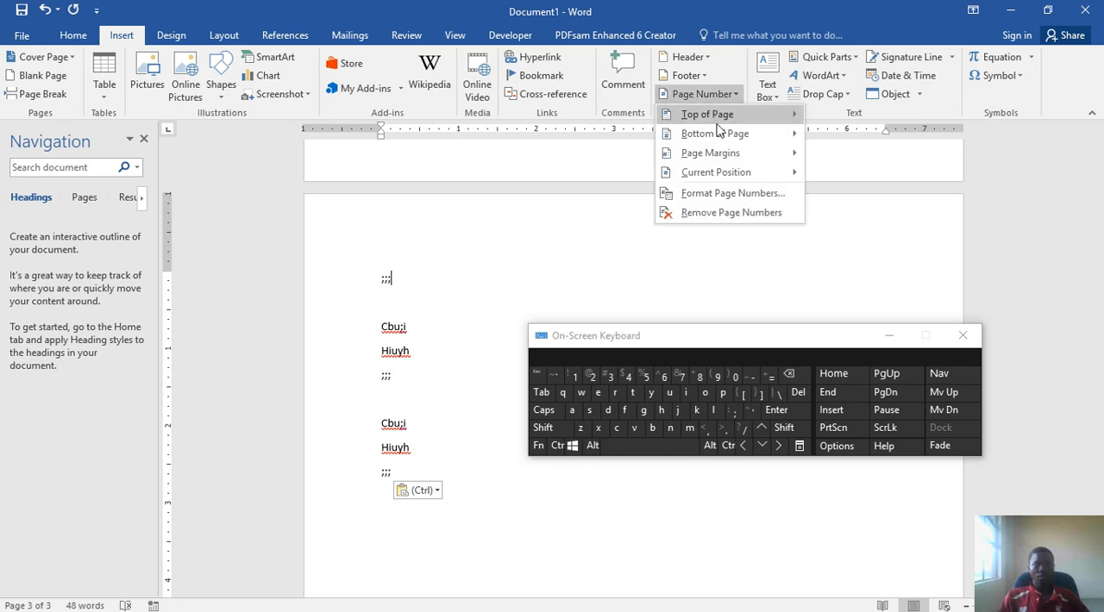
left_click(723, 116)
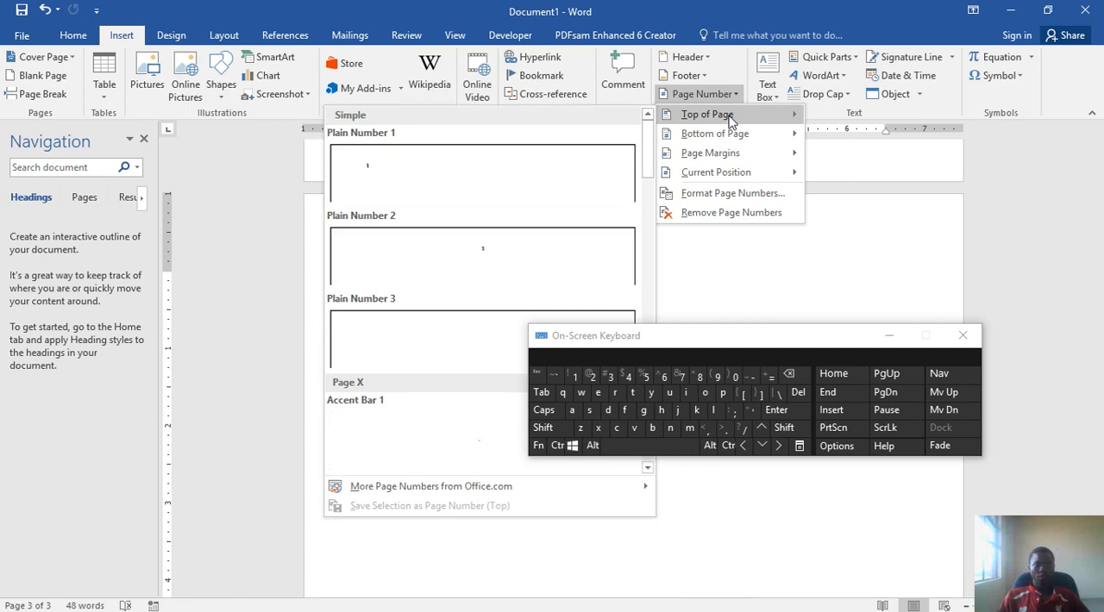
left_click(481, 180)
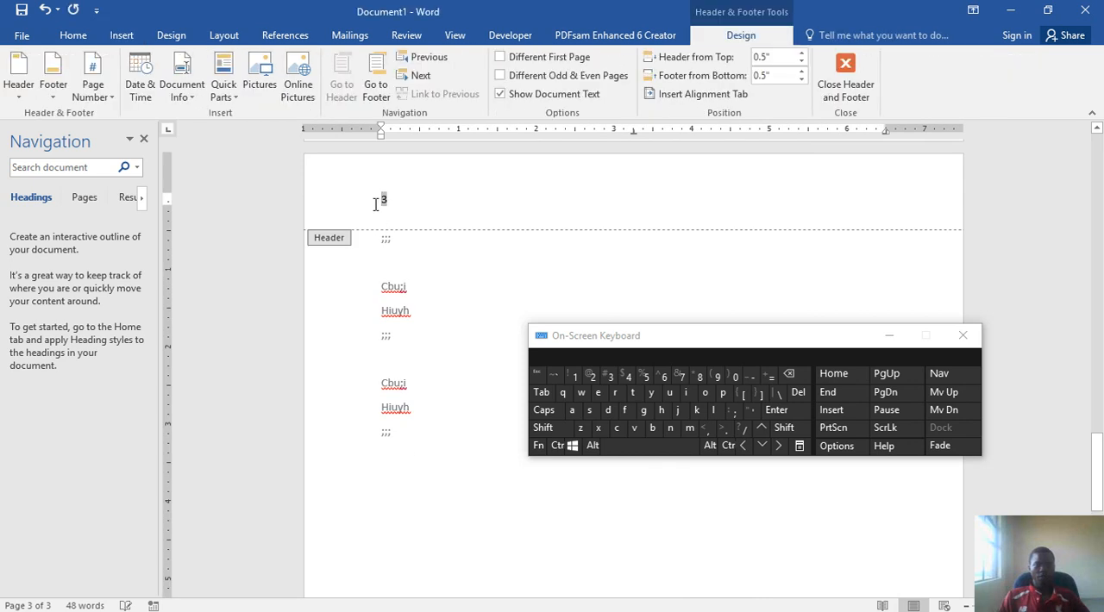
double_click(474, 274)
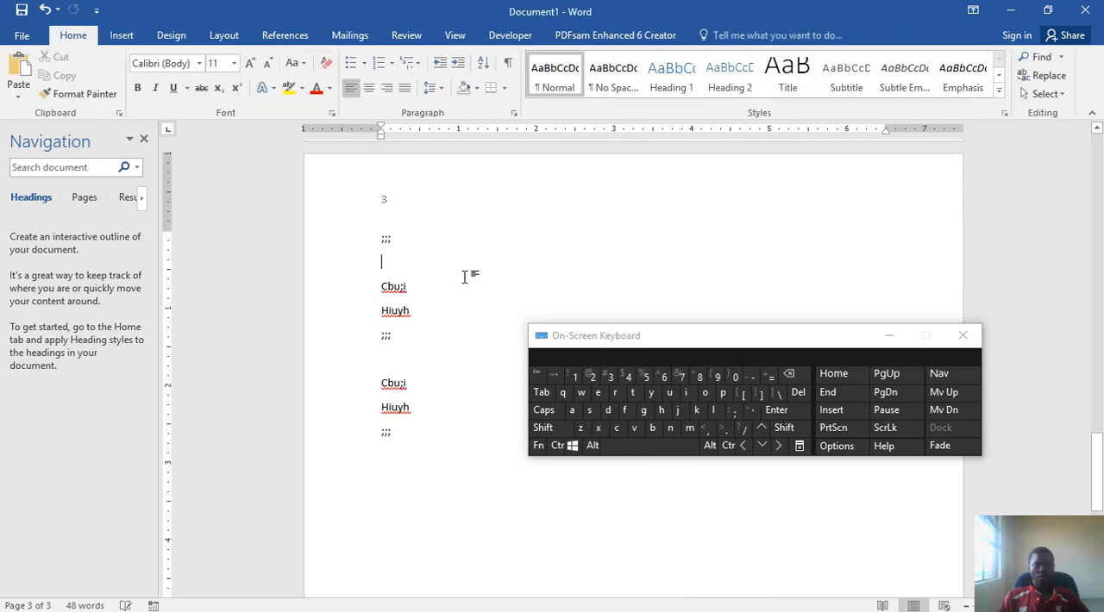
Step: Examine the header page numbers from the third page back to the first at a larger zoom, with the On-Screen Keyboard minimized
scroll(486, 255, "up", 10)
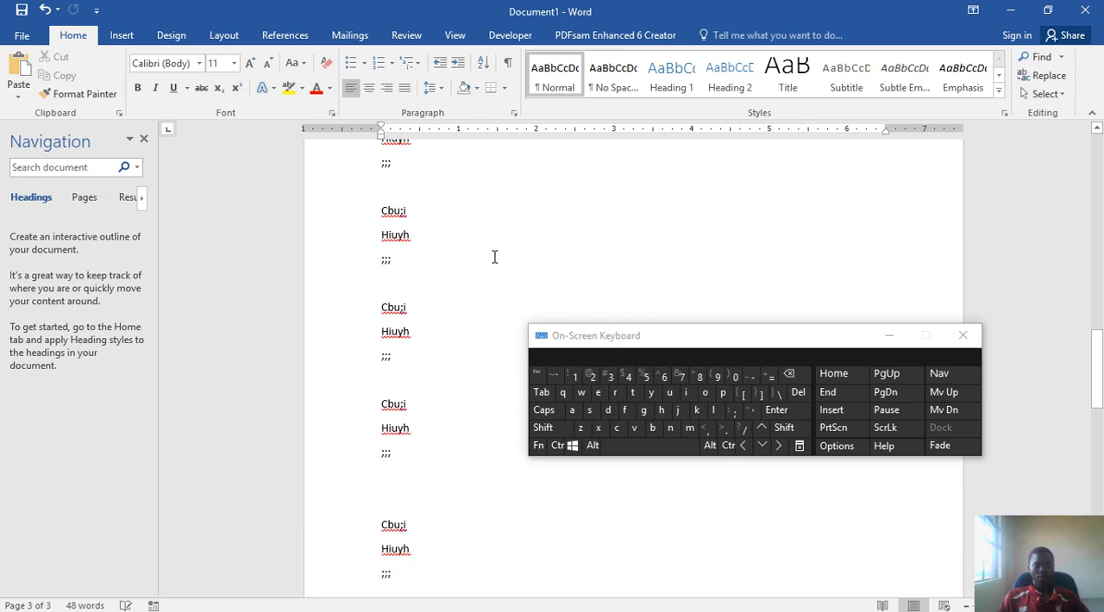
scroll(494, 255, "up", 3)
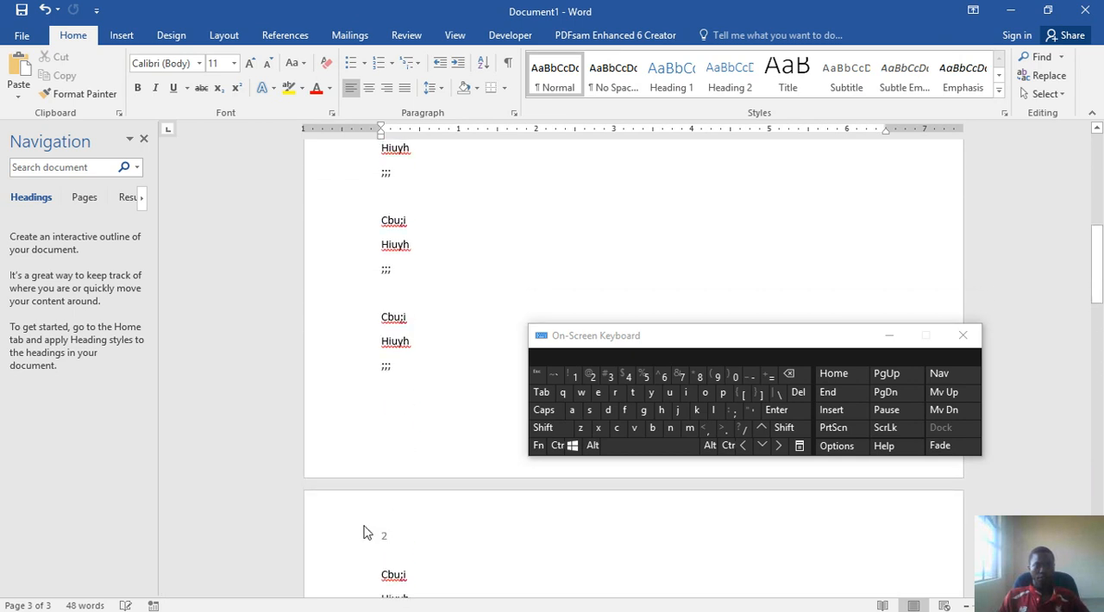
left_click(557, 445)
scroll(418, 420, "up", 2)
scroll(415, 420, "up", 3)
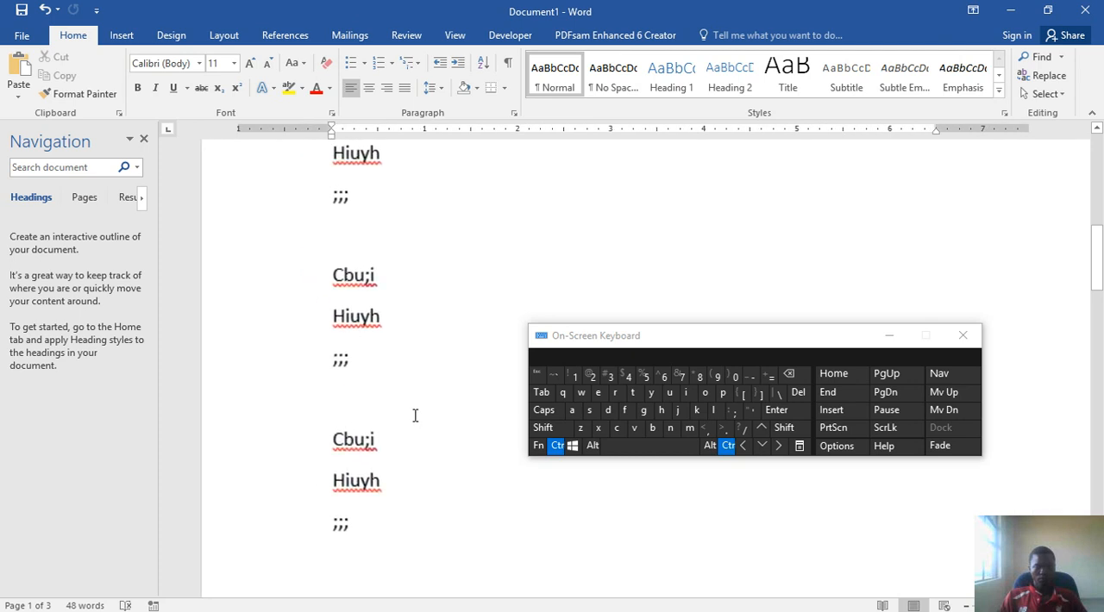
left_click(557, 446)
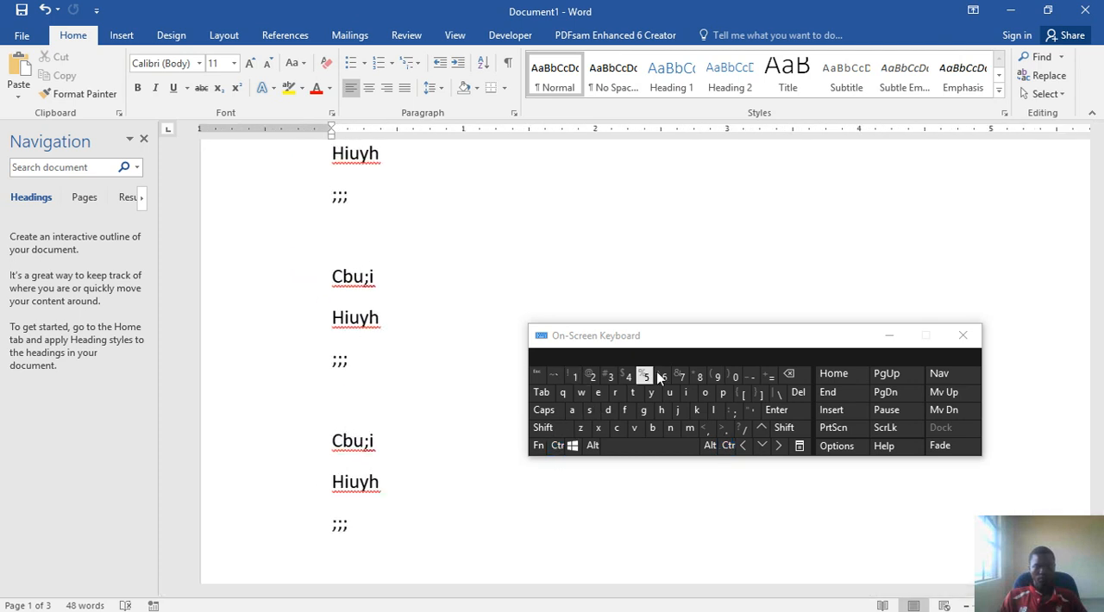
left_click(890, 336)
scroll(592, 347, "down", 4)
scroll(591, 347, "up", 6)
scroll(607, 345, "up", 3)
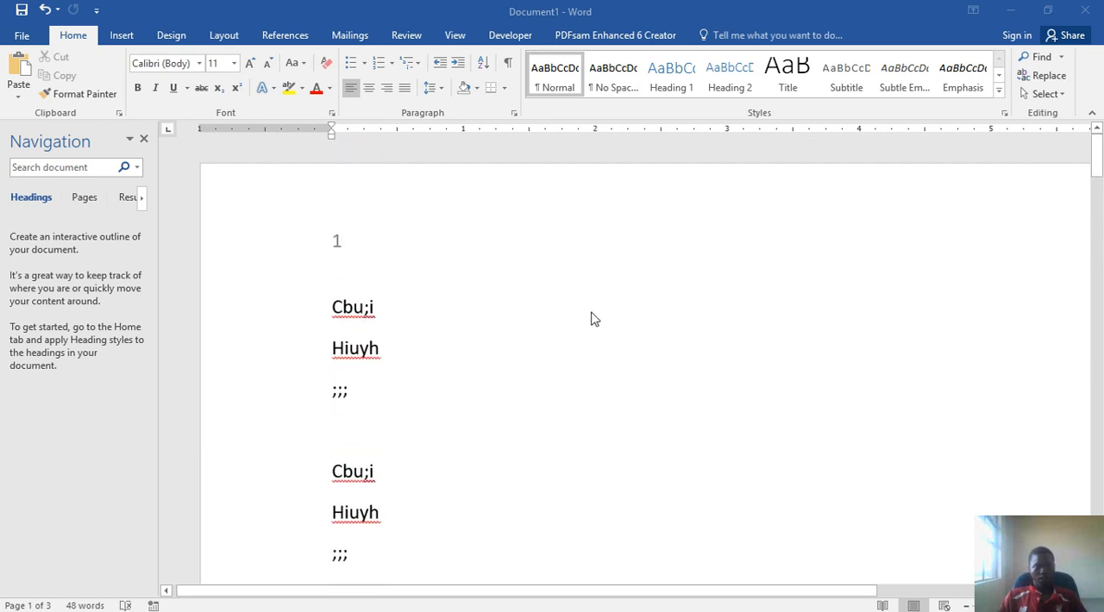
Step: Read the instructions for centering content on the PowerPoint guide slide and go back to the Word document
left_click(1011, 14)
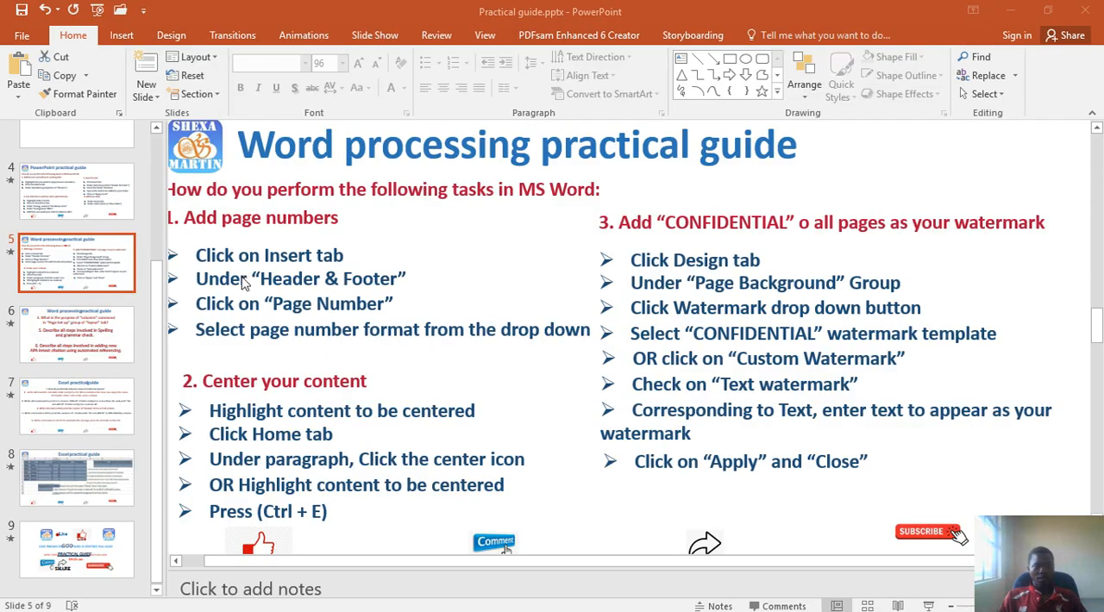
left_click(312, 512)
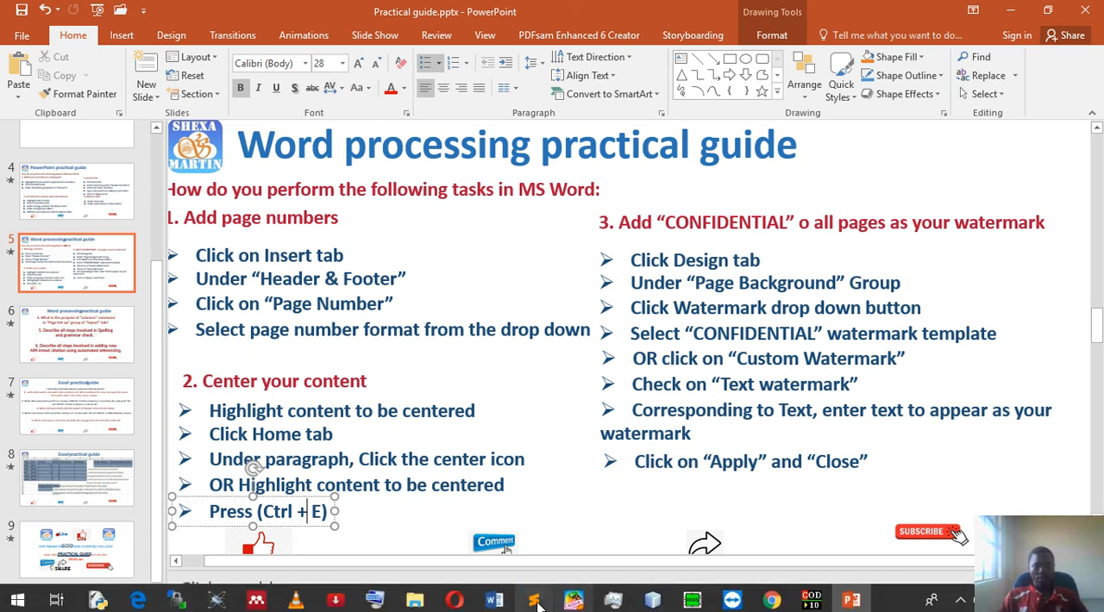
left_click(494, 604)
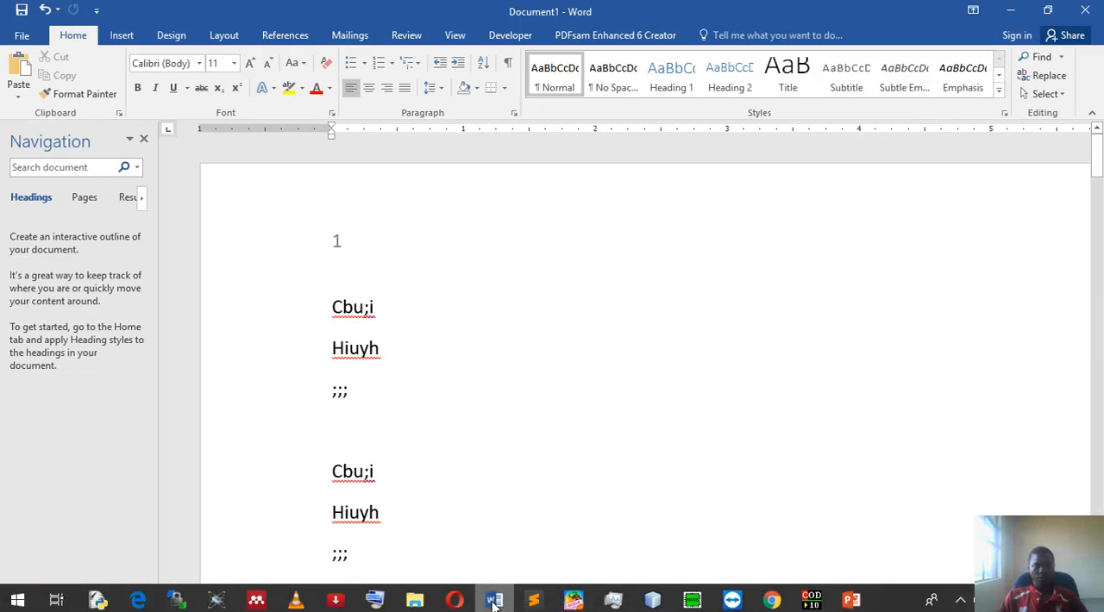
Step: Center the first three lines on page 1, from "Cbu;i" to ";;;"
left_click(391, 354)
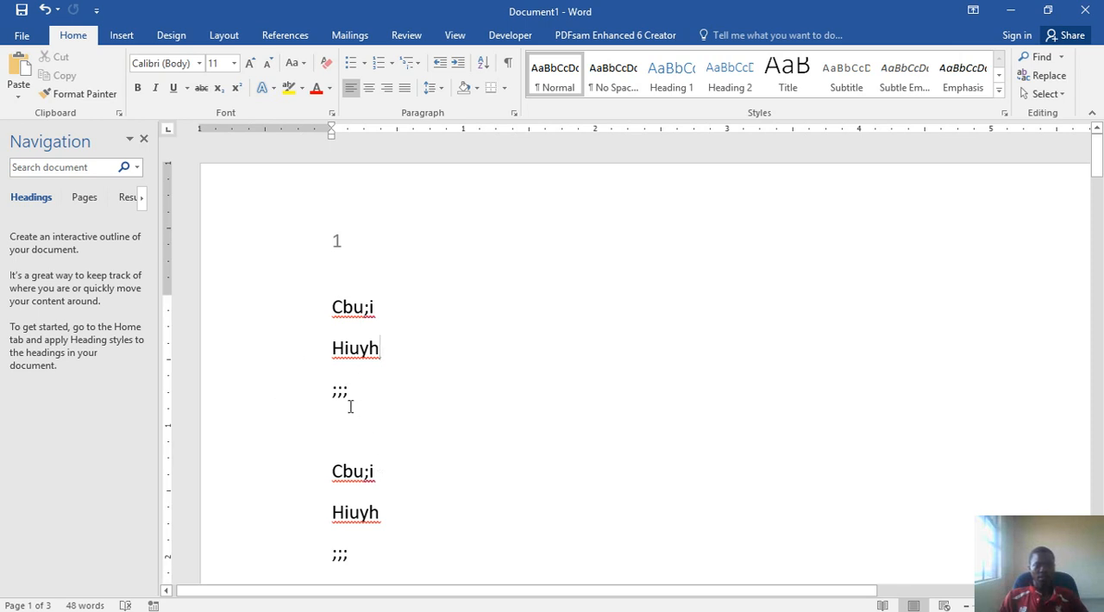
left_click_drag(332, 302, 353, 404)
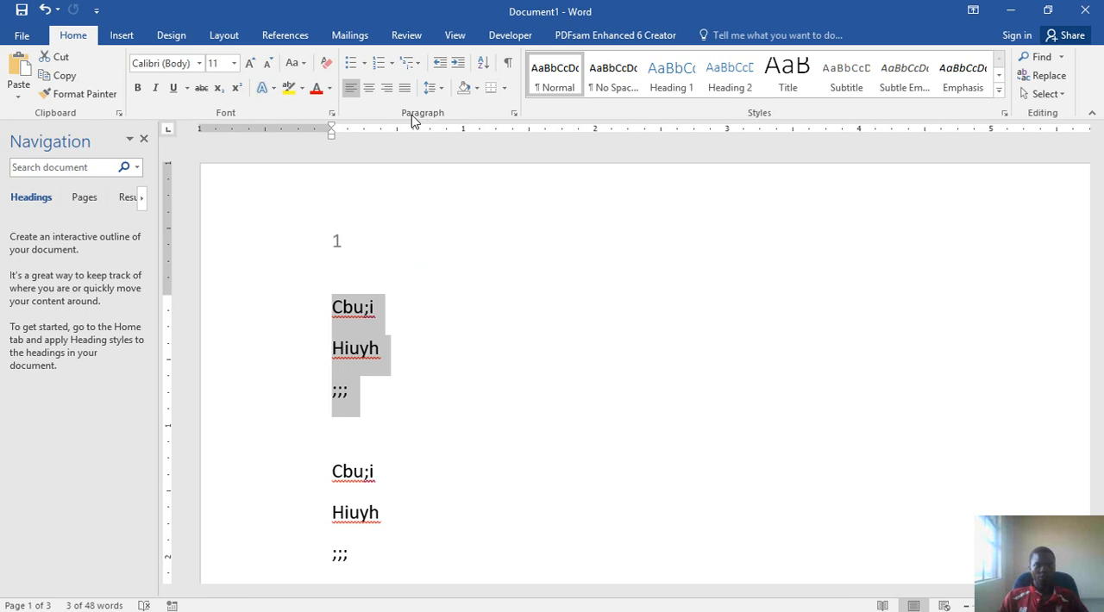
left_click(368, 89)
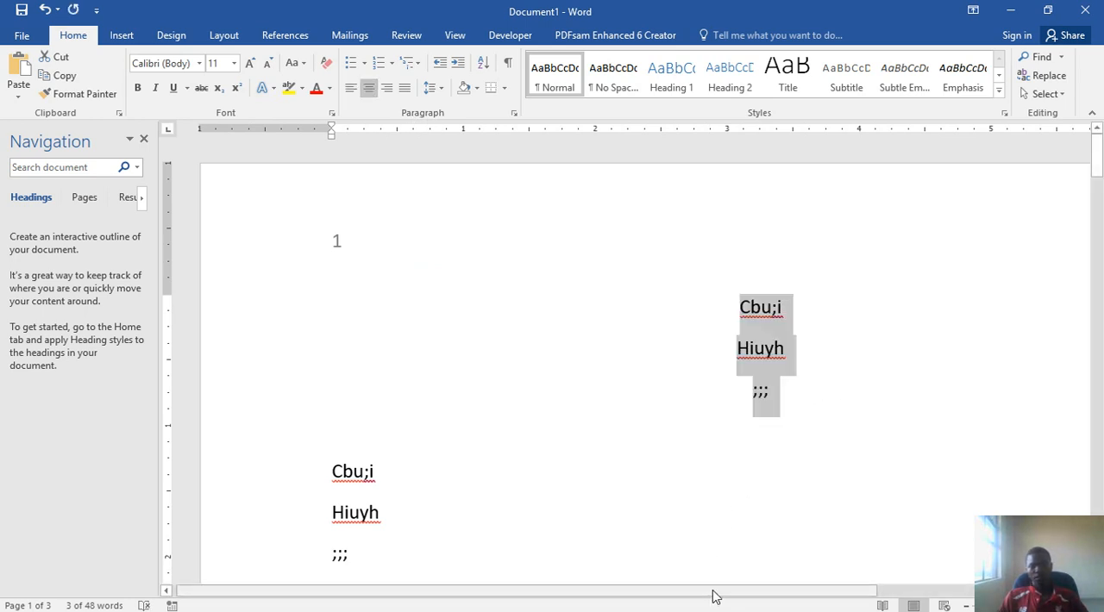
Step: Right-align the second ";;;" line and the first three lines on page 1, viewing the page at a smaller zoom
double_click(742, 580)
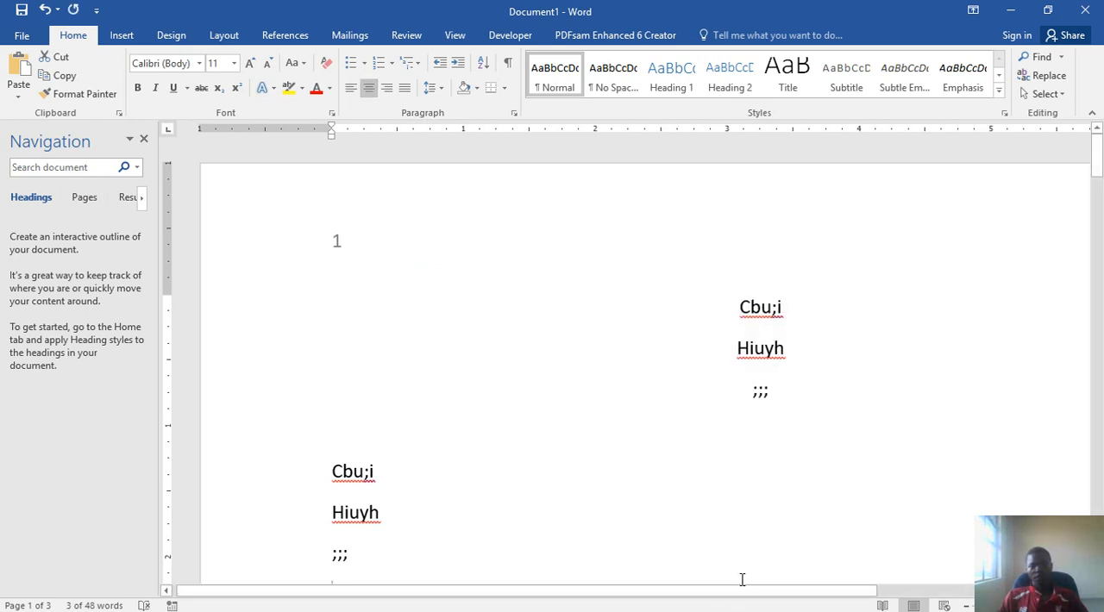
left_click(967, 606)
left_click(967, 606)
left_click(967, 606)
left_click(967, 606)
left_click(967, 605)
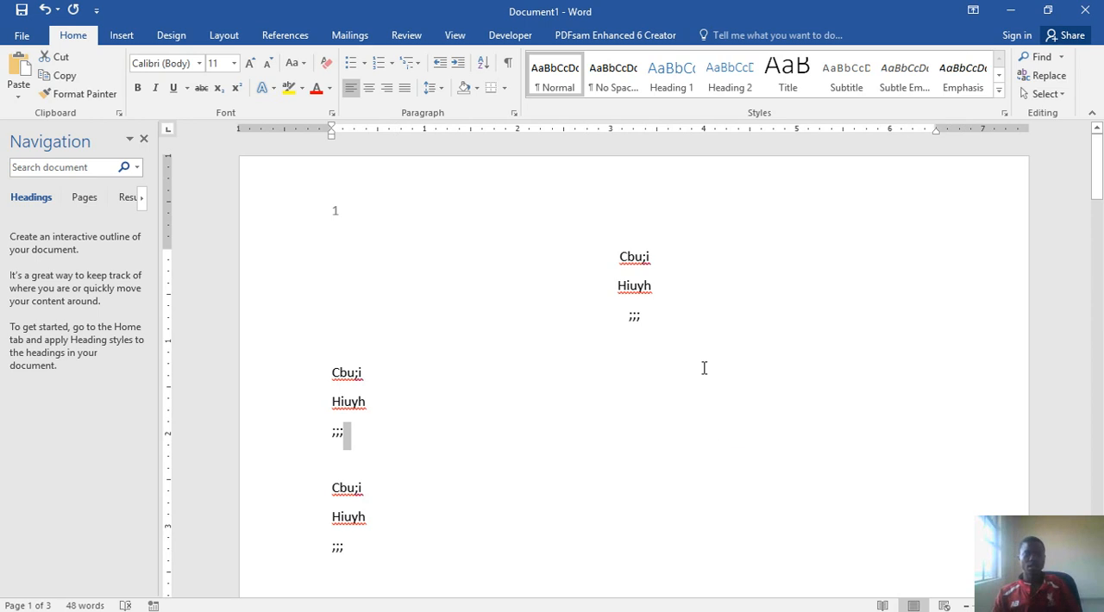
left_click(387, 89)
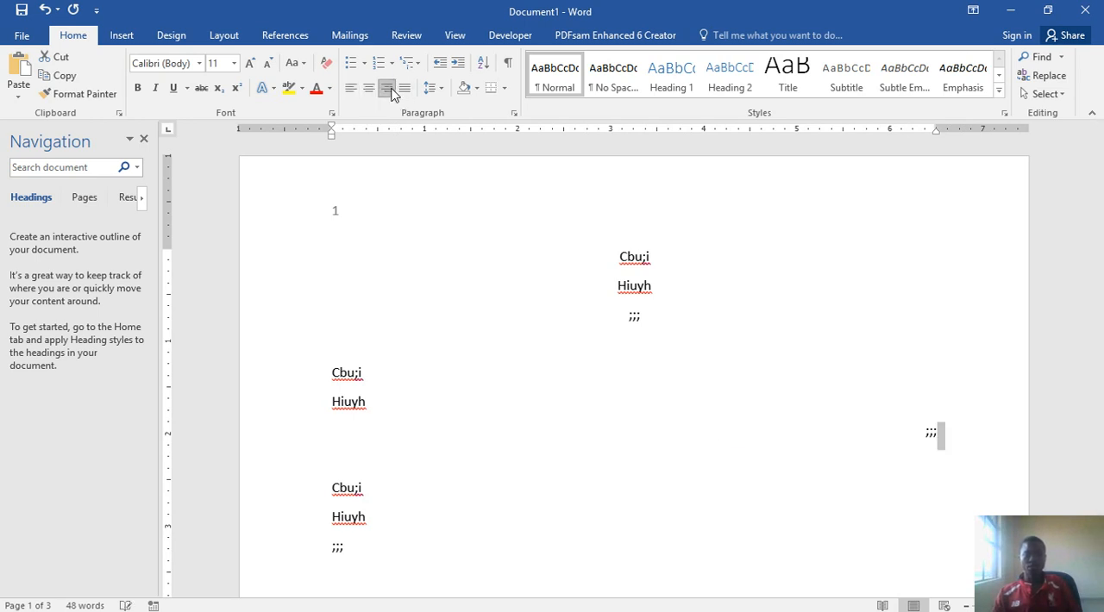
left_click_drag(641, 309, 592, 247)
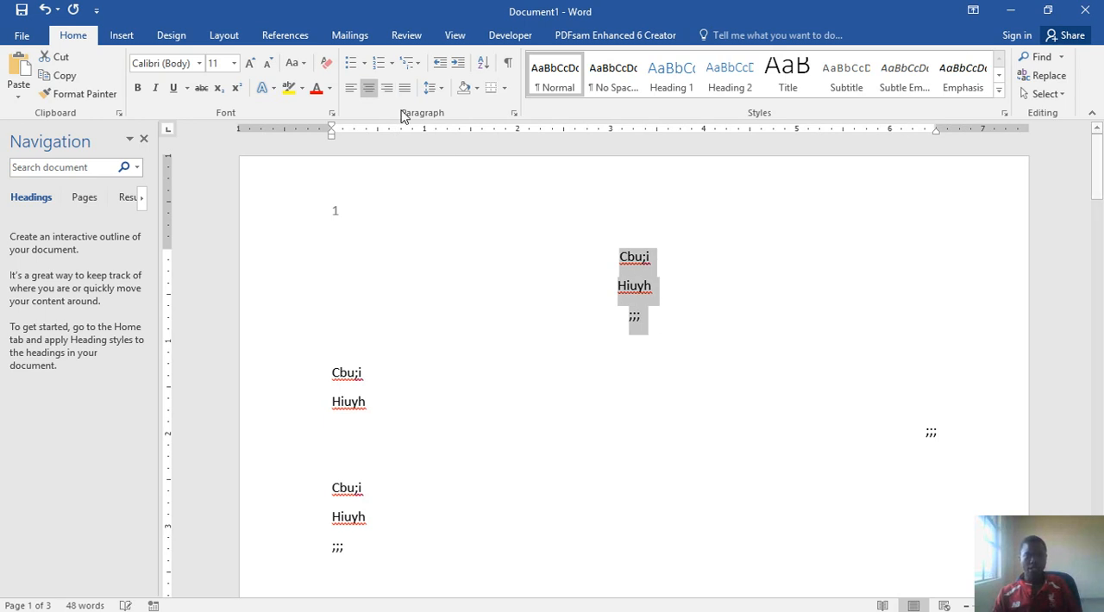
left_click(387, 89)
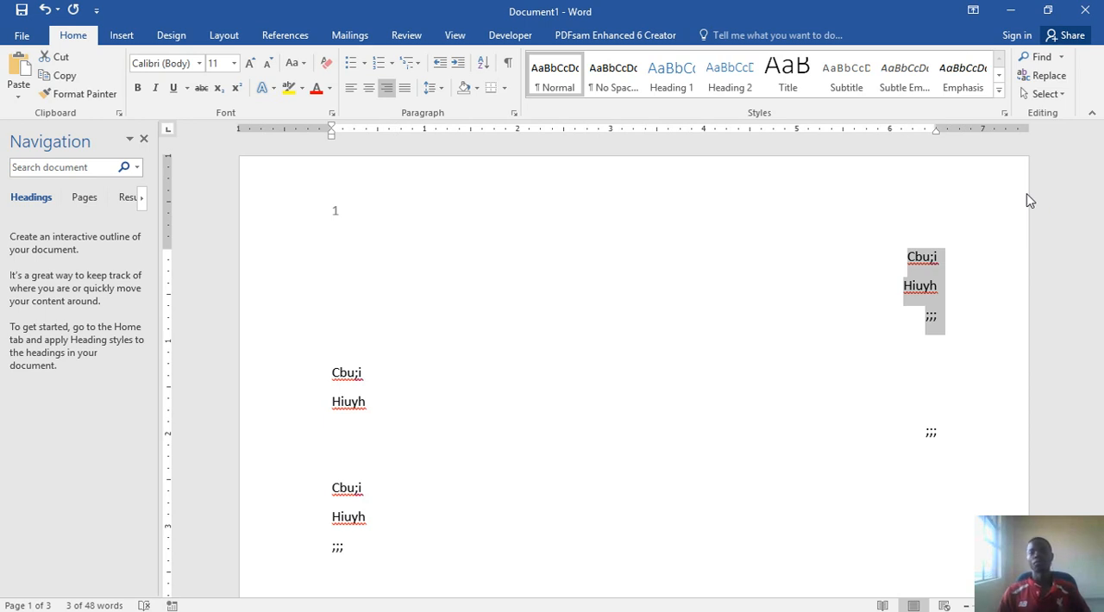
Step: Read the watermark instructions on the PowerPoint guide slide, and start a custom text watermark in the Word document
left_click(1012, 10)
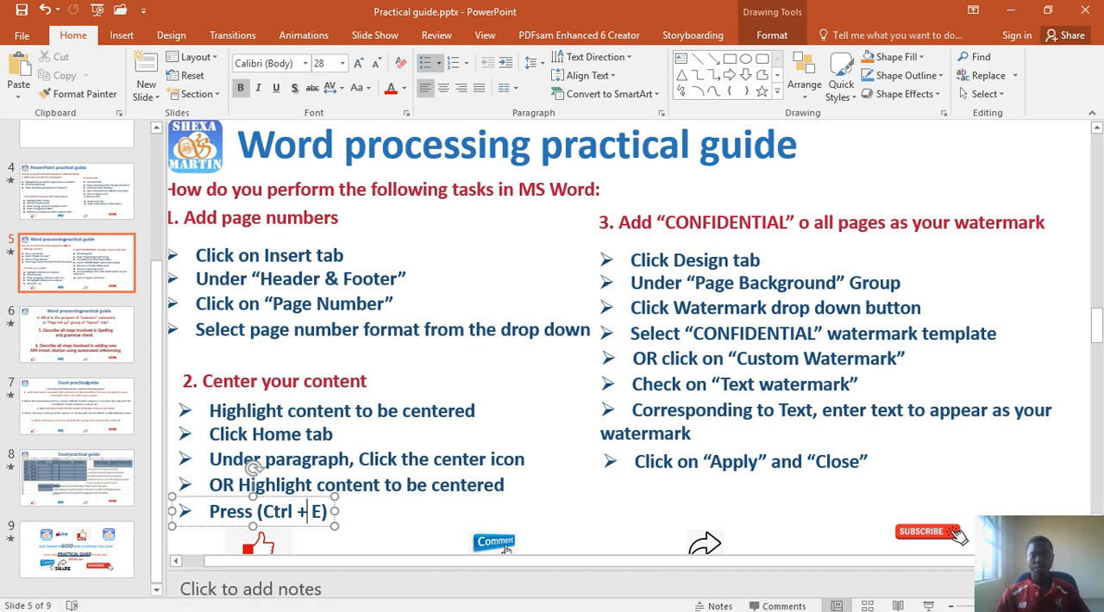
left_click(500, 601)
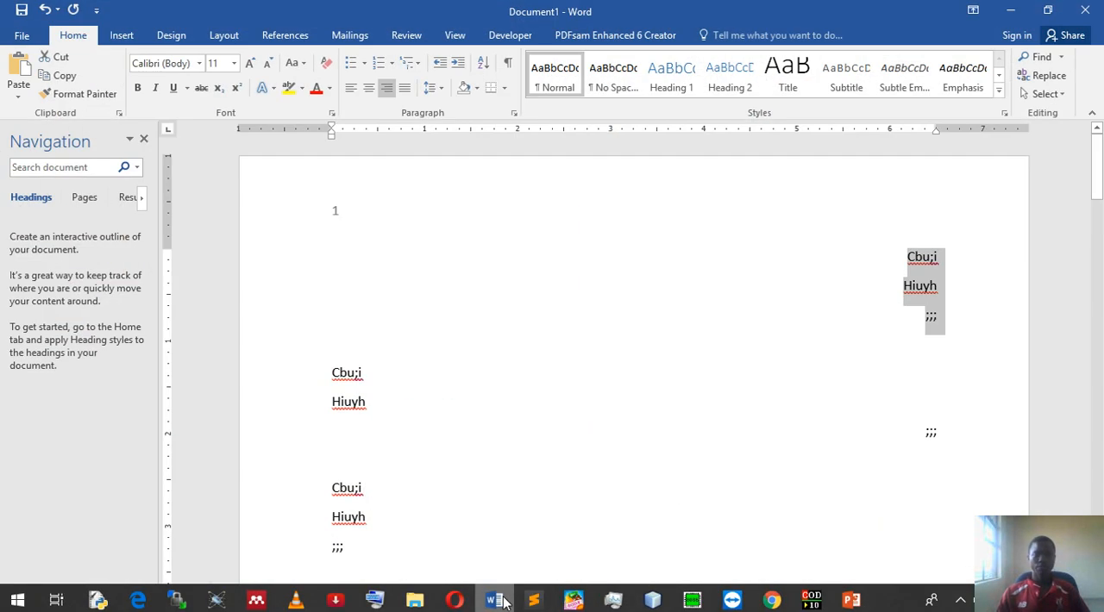
left_click(175, 35)
left_click(968, 94)
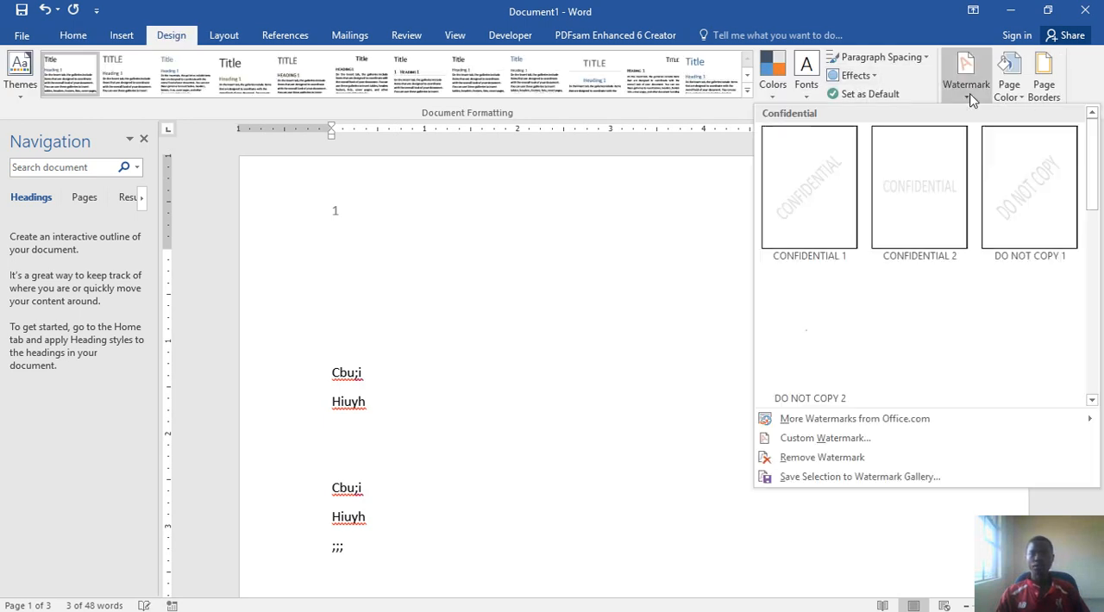
left_click(860, 438)
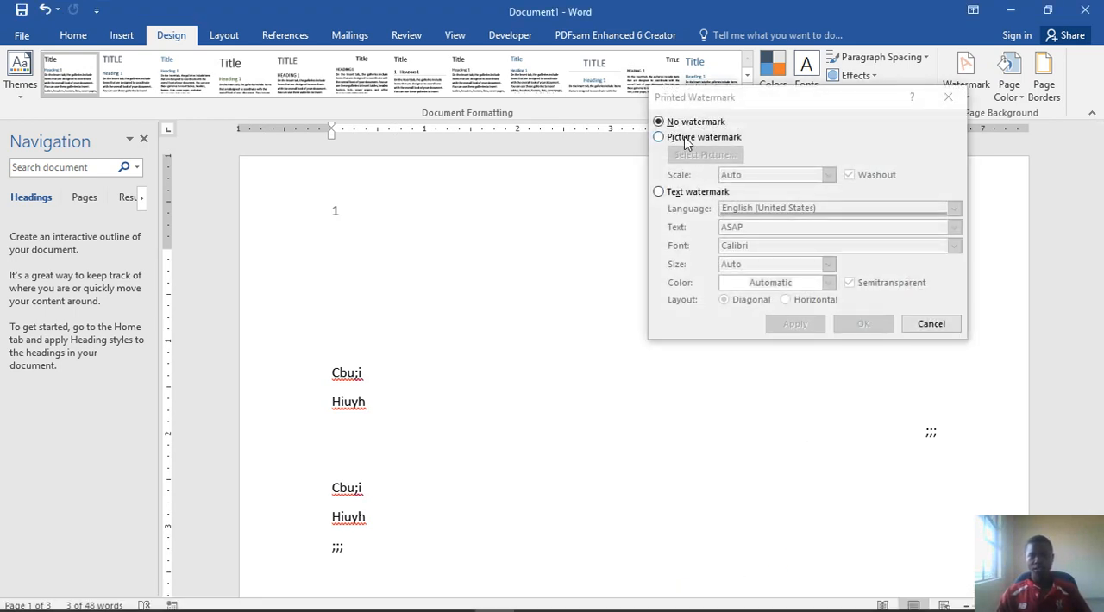
left_click(659, 192)
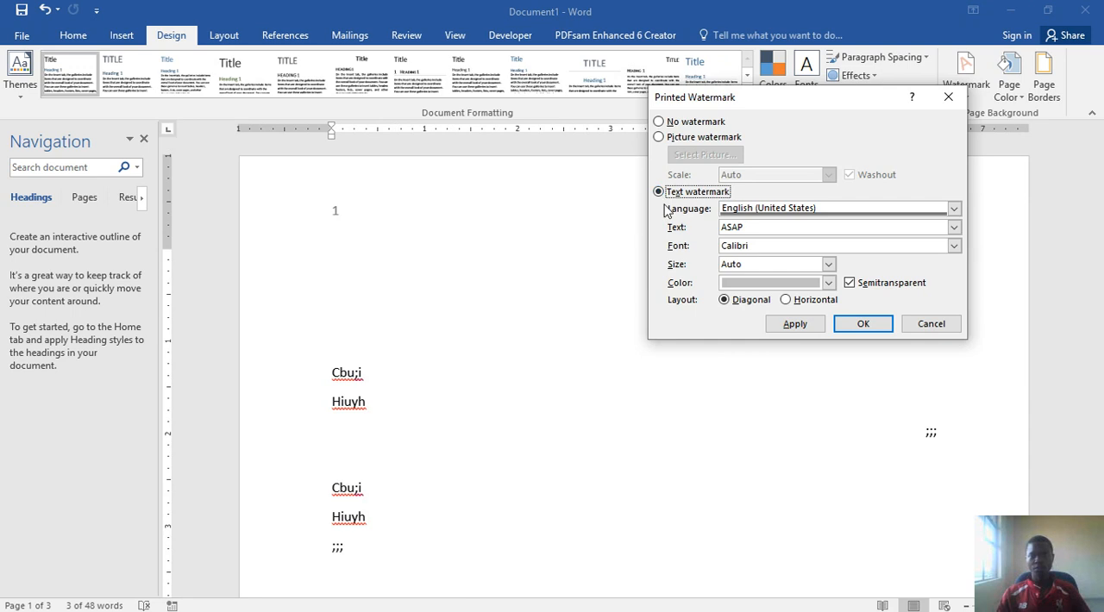
Step: Select the existing watermark text and turn on capital letters on the On-Screen Keyboard
left_click_drag(746, 229, 613, 233)
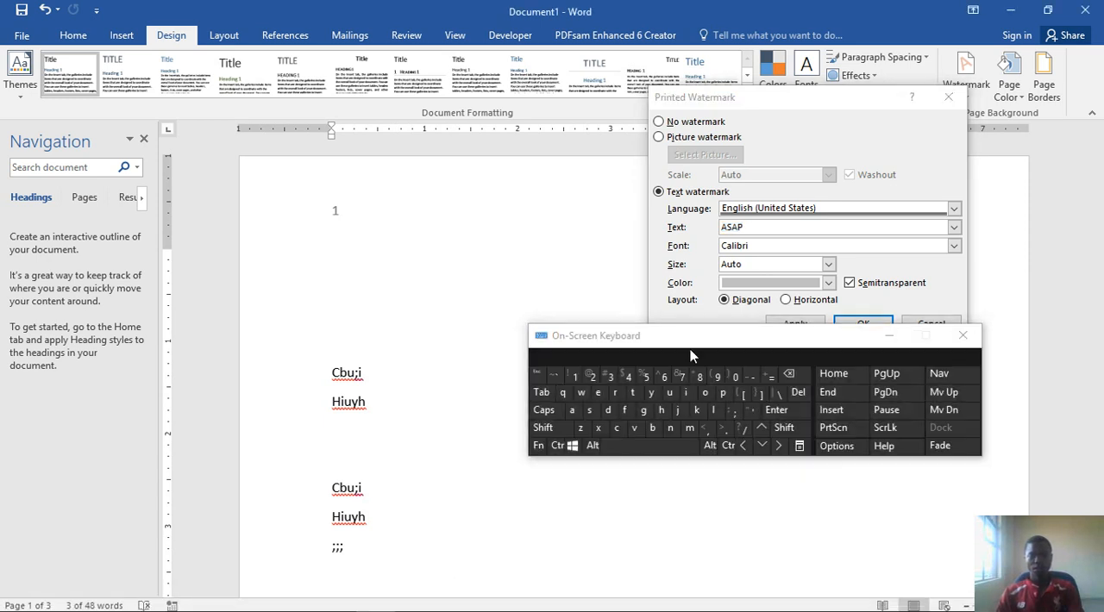
left_click(544, 428)
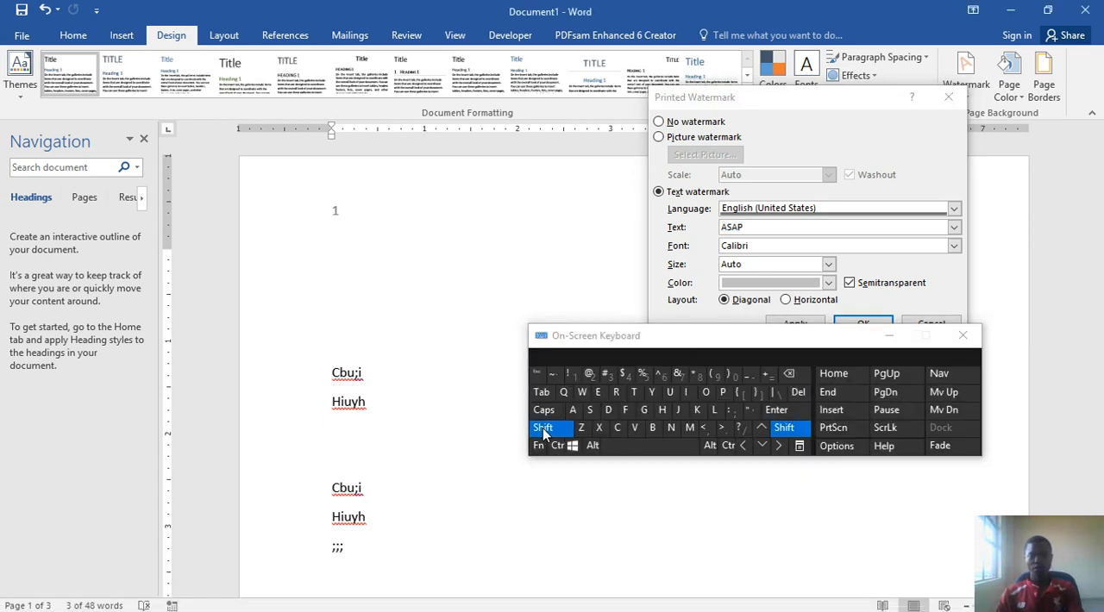
left_click(543, 410)
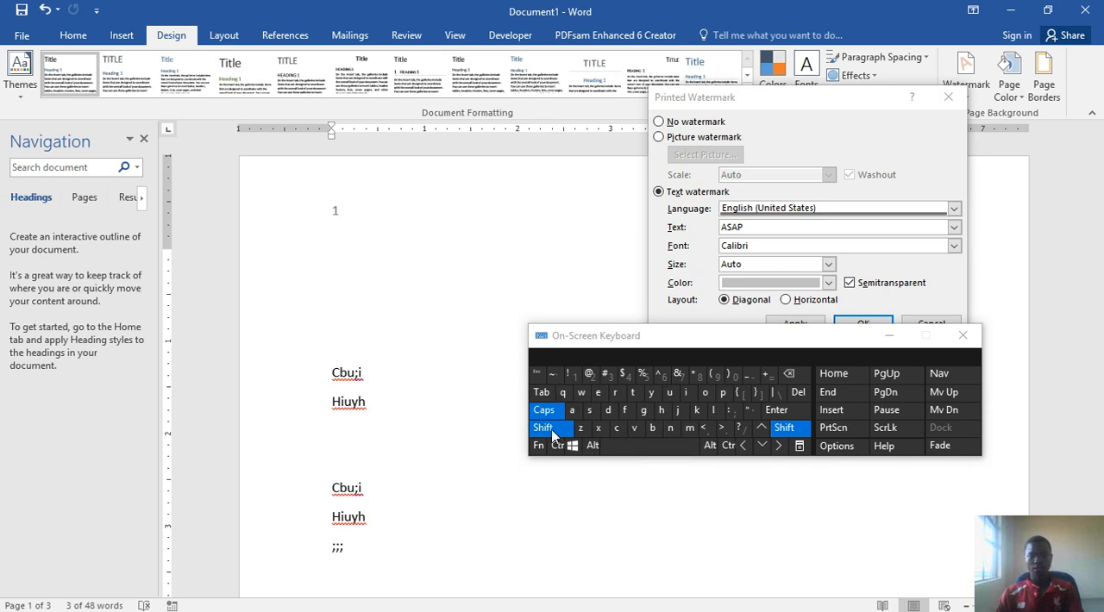
left_click(553, 430)
left_click(619, 426)
left_click(704, 395)
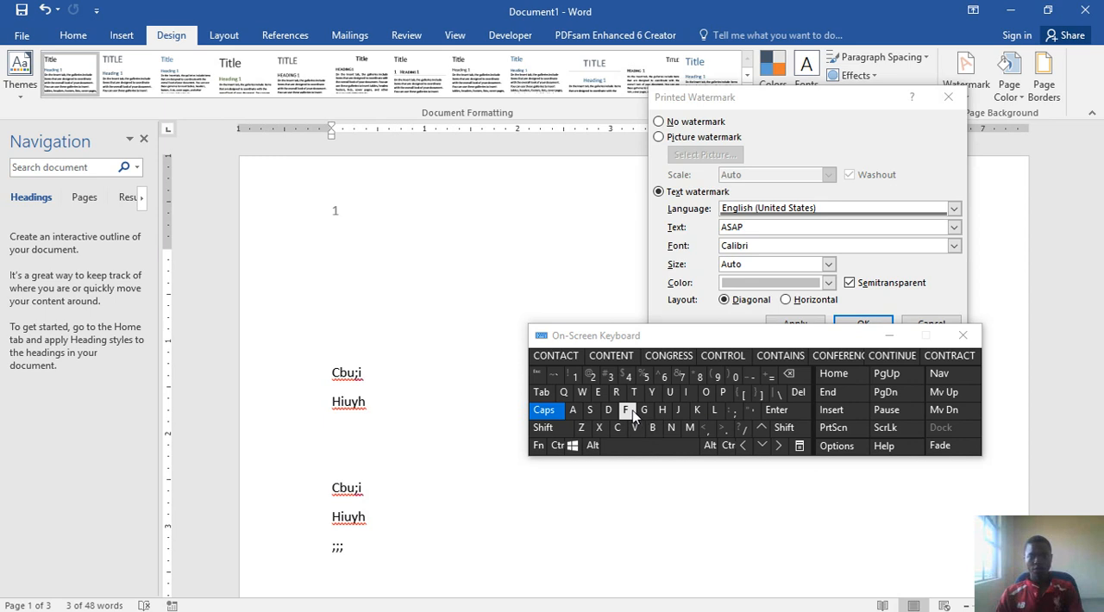
left_click(629, 411)
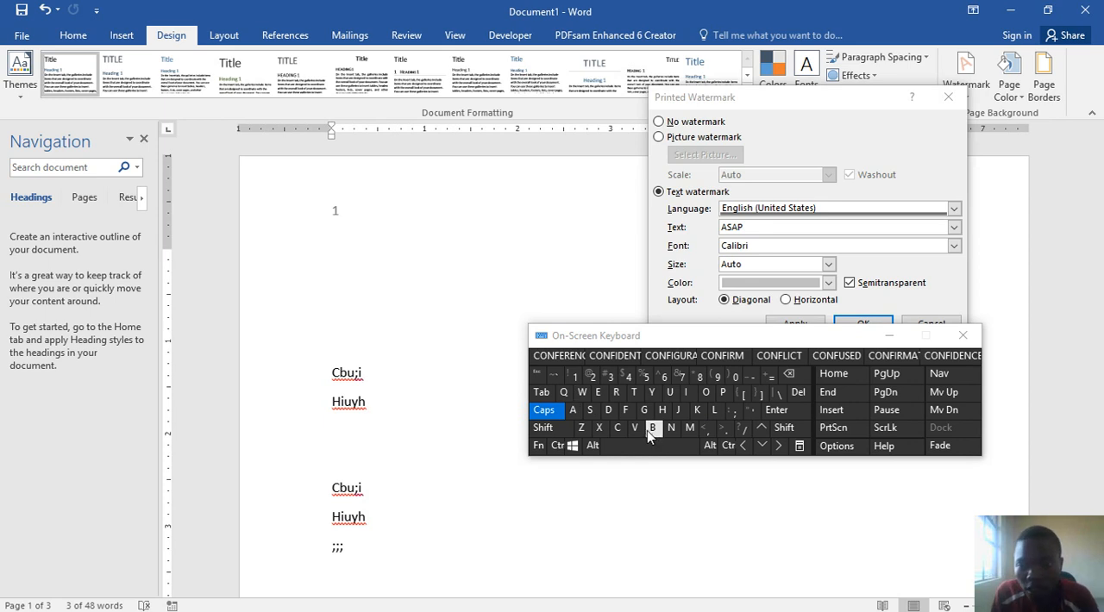
Step: Replace the watermark text with CONFIDENTIAL using the On-Screen Keyboard and apply the watermark to the document
left_click(759, 227)
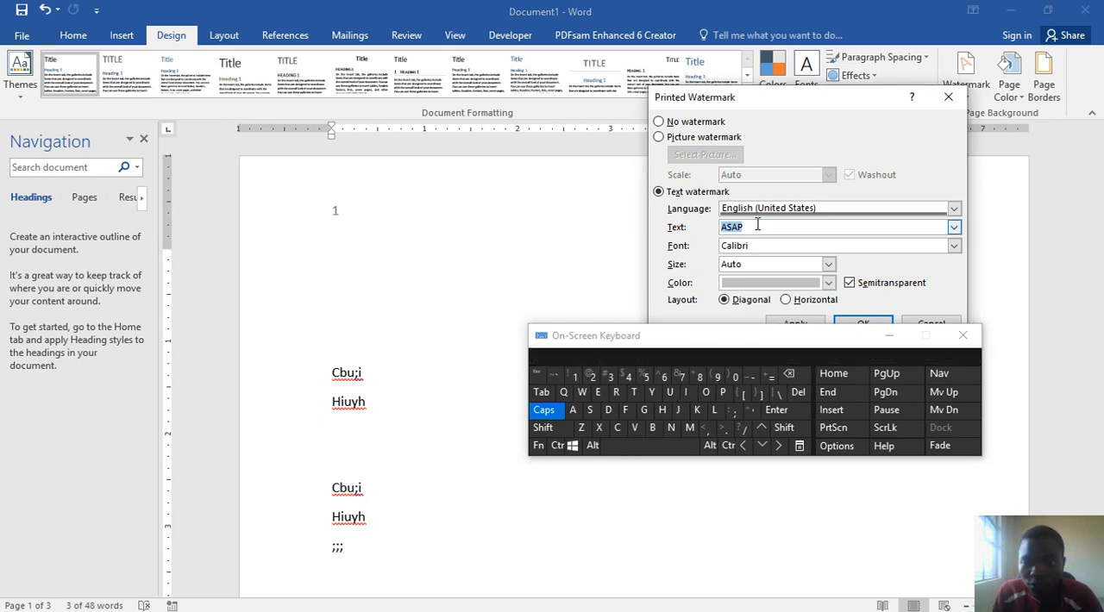
left_click(617, 428)
left_click(706, 392)
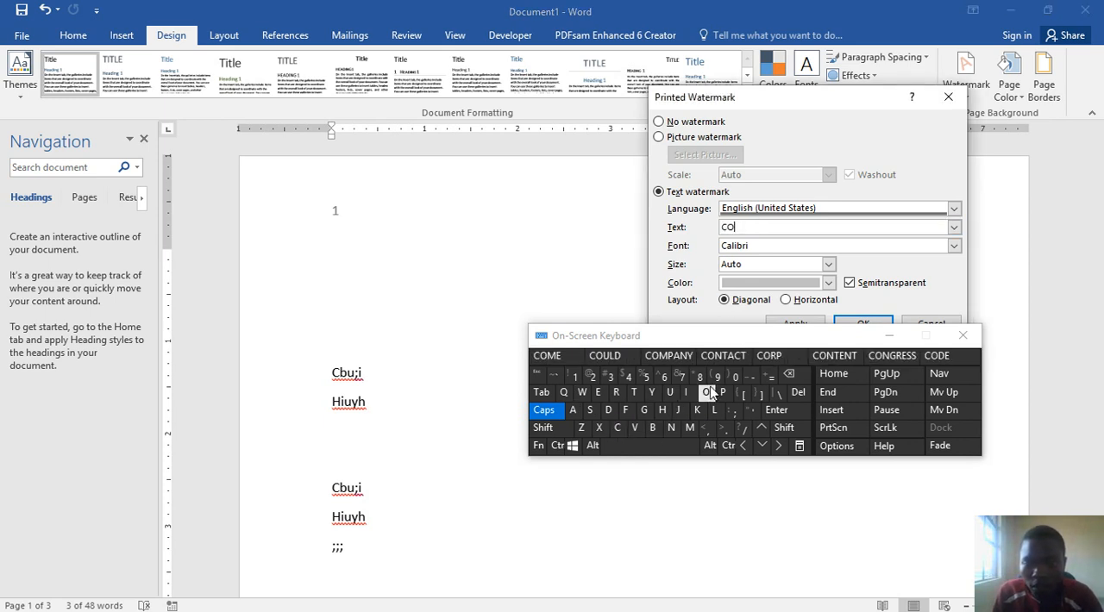
left_click(671, 428)
left_click(625, 410)
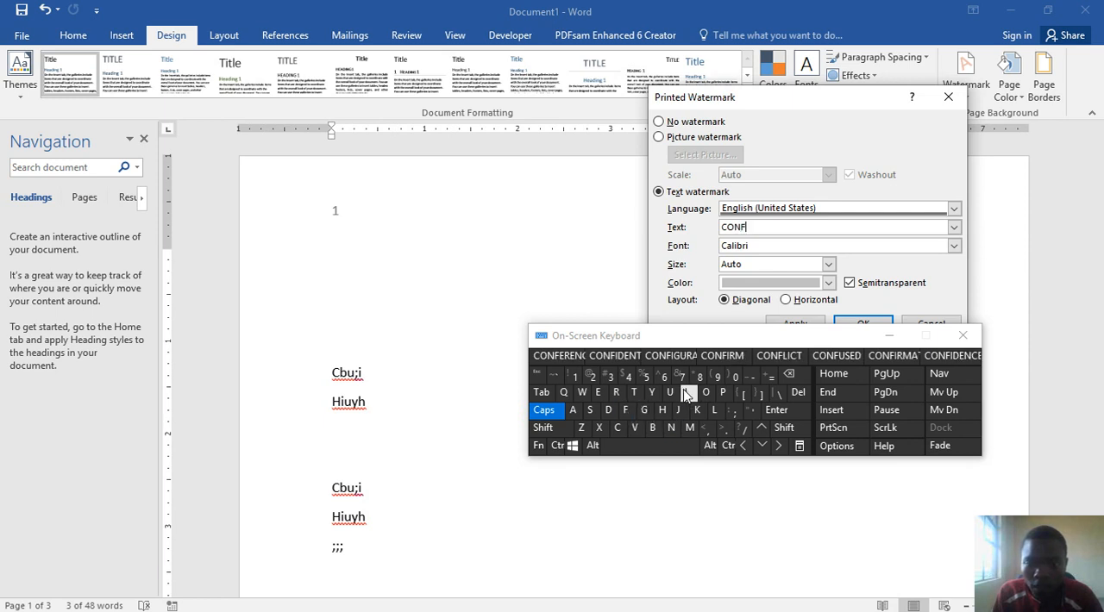
left_click(688, 394)
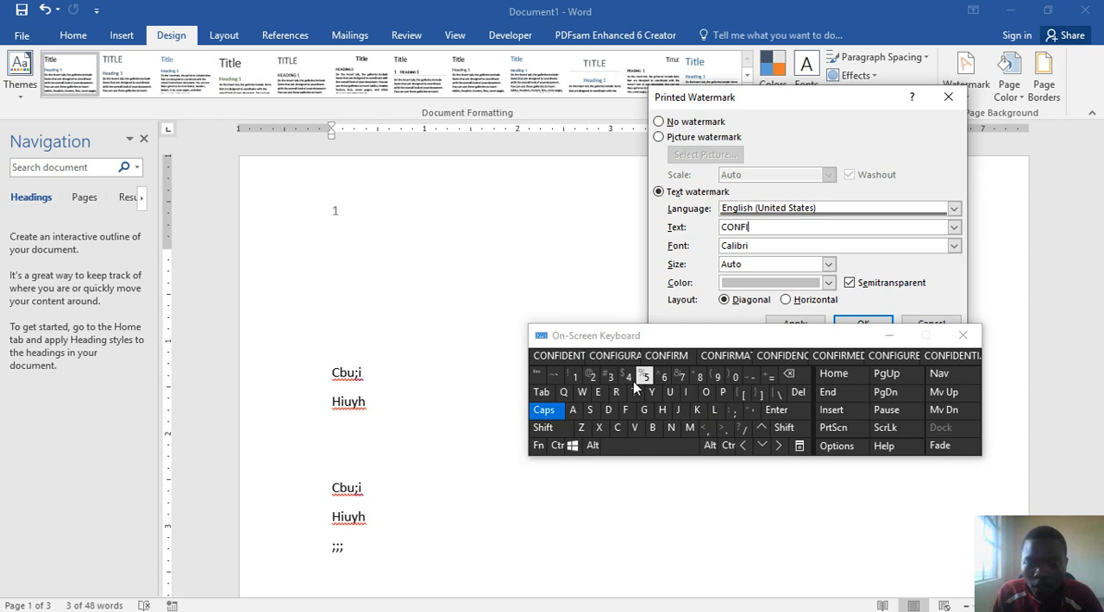
left_click(552, 355)
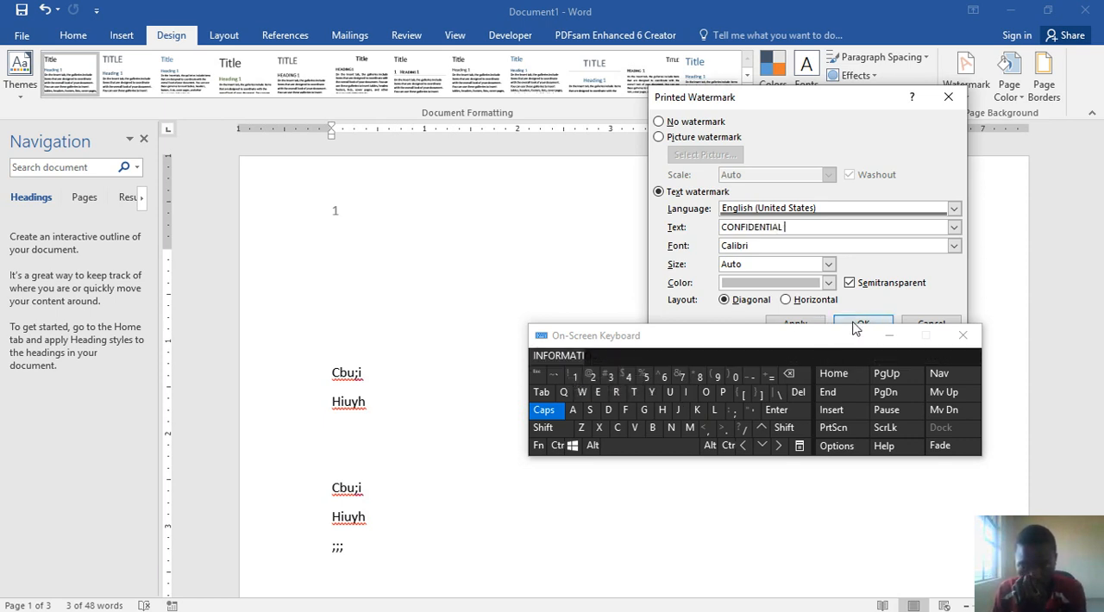
left_click_drag(763, 339, 752, 401)
left_click(802, 331)
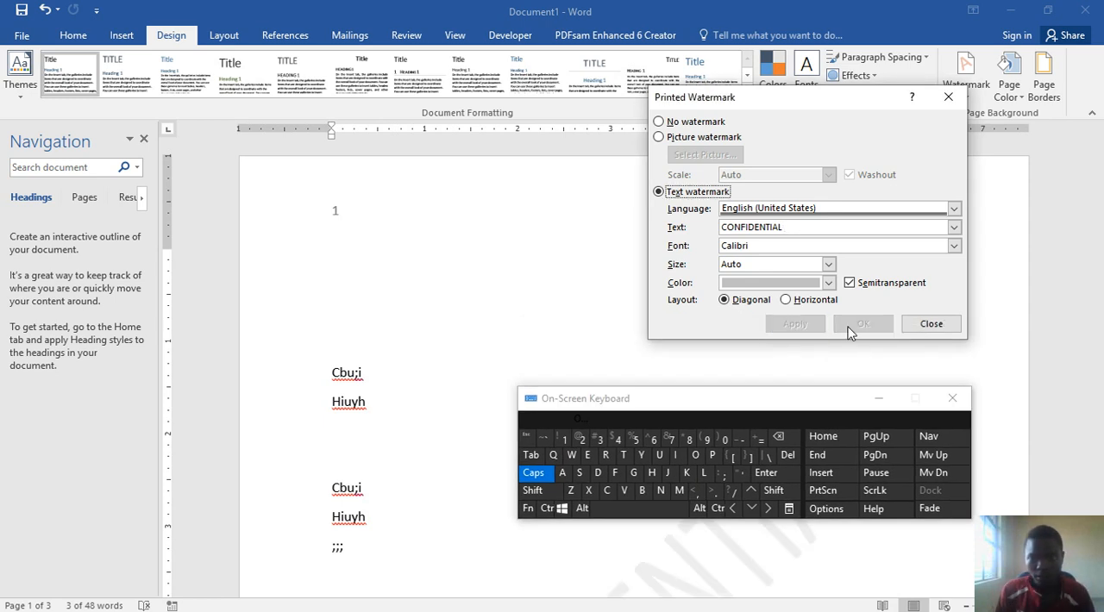
Step: Change the watermark color to a darker blue theme shade, apply it and close the watermark settings
left_click(484, 309)
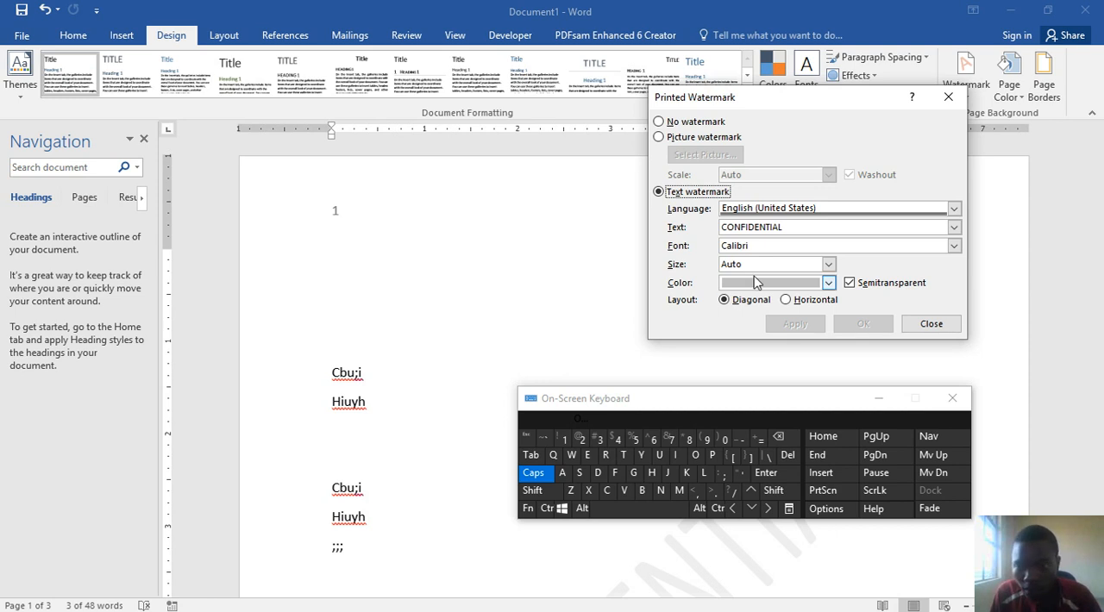
left_click(828, 285)
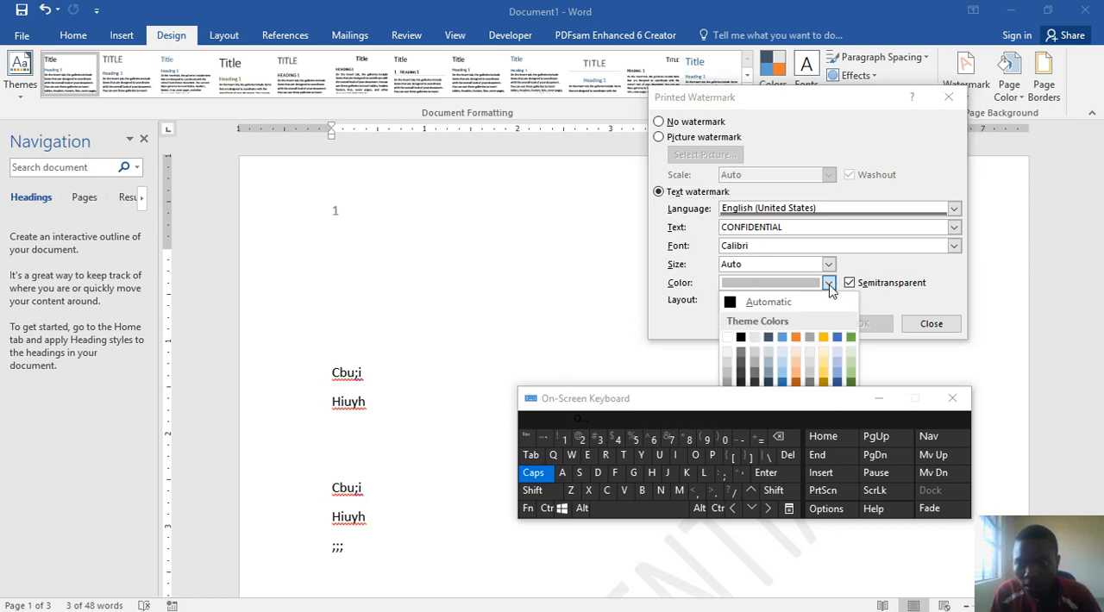
left_click(784, 382)
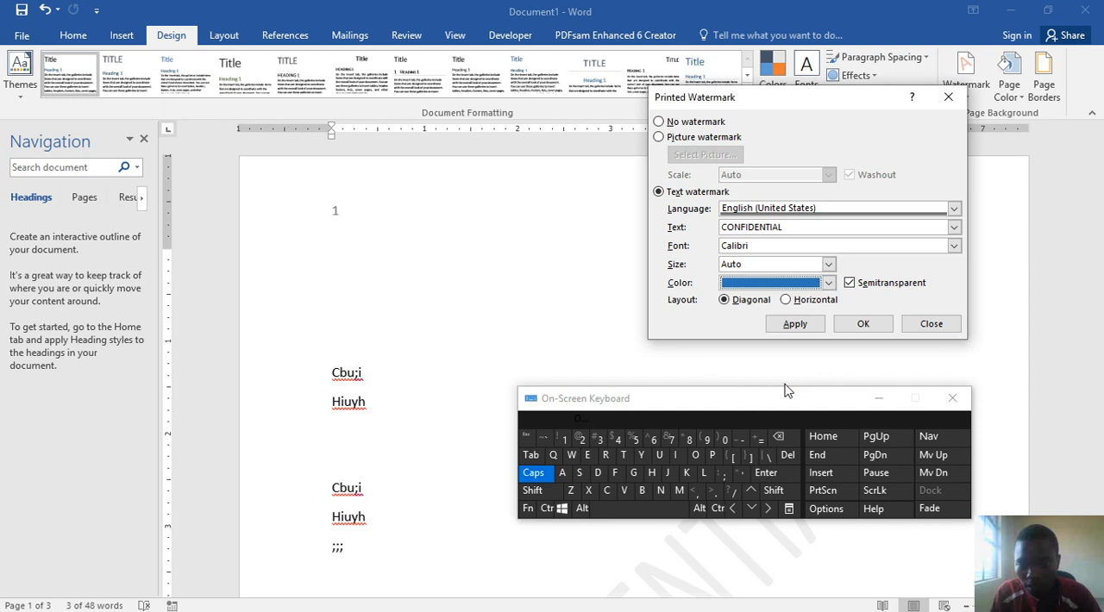
left_click(788, 326)
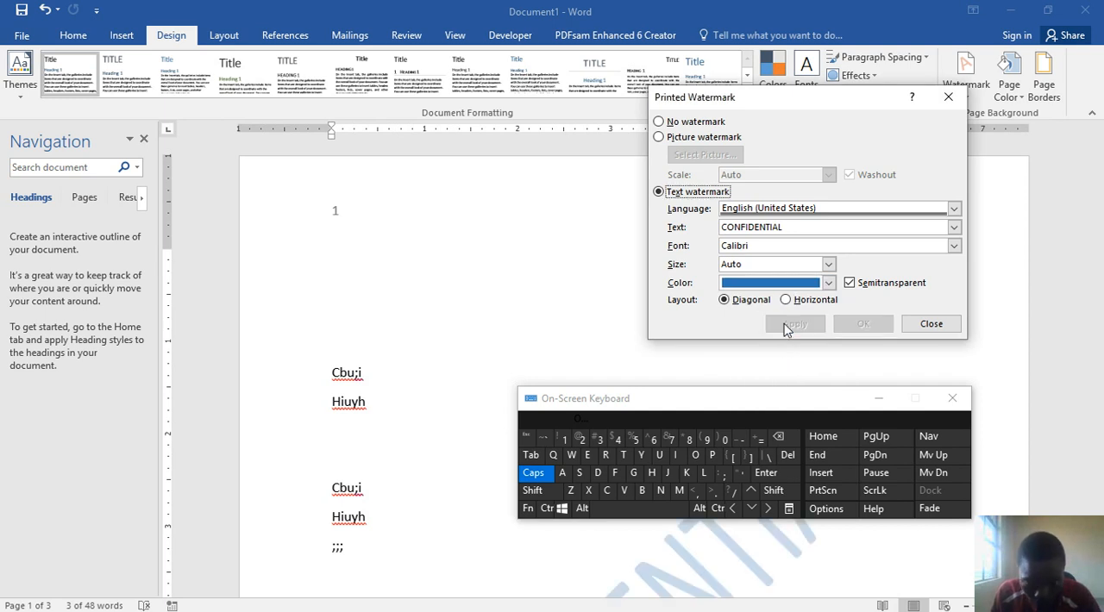
left_click(926, 324)
Step: Examine the CONFIDENTIAL watermark across the document pages and look over the built-in watermark templates
scroll(873, 411, "down", 8)
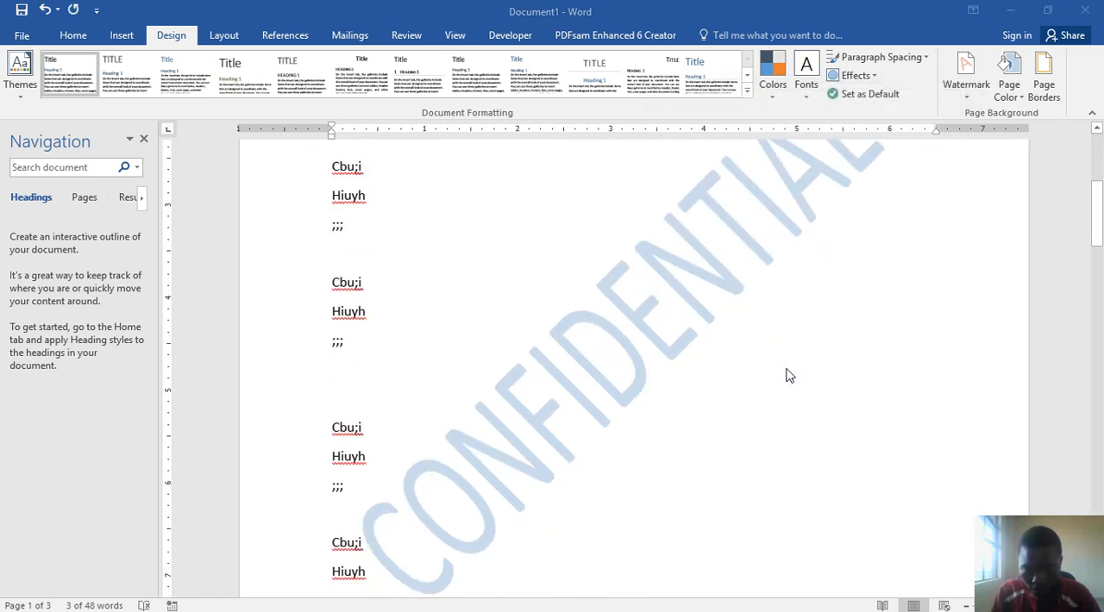
scroll(759, 327, "down", 7)
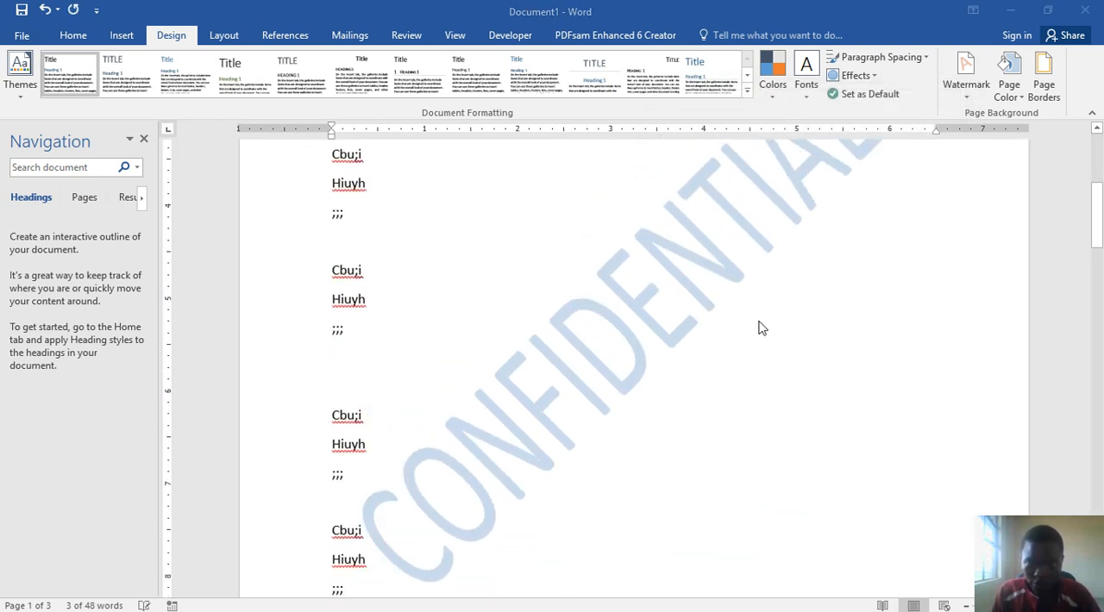
scroll(759, 326, "down", 10)
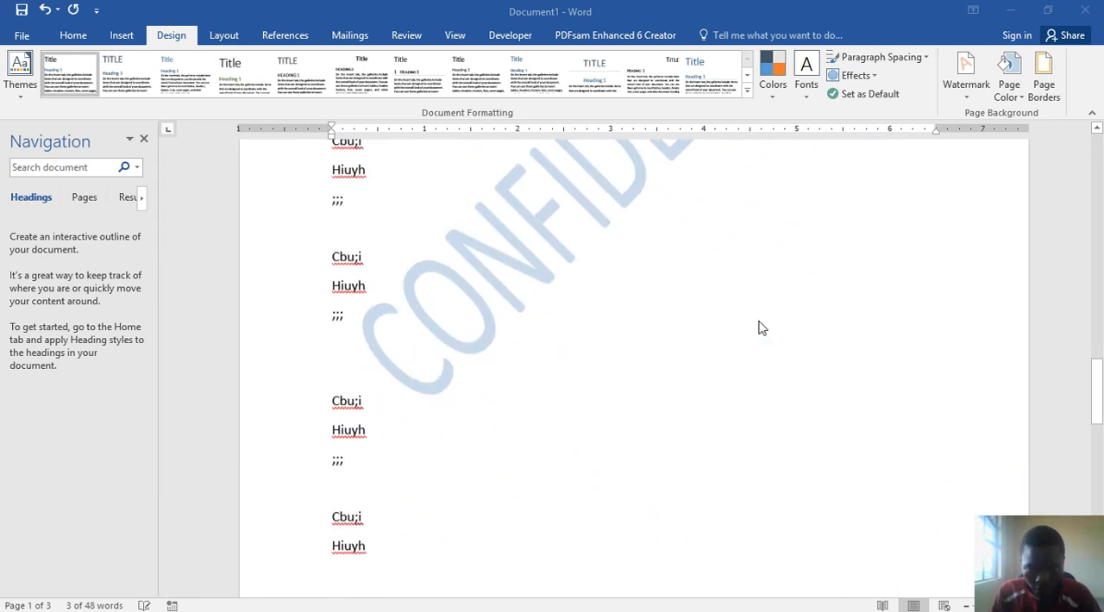
scroll(759, 328, "down", 3)
scroll(761, 328, "up", 10)
scroll(765, 330, "up", 12)
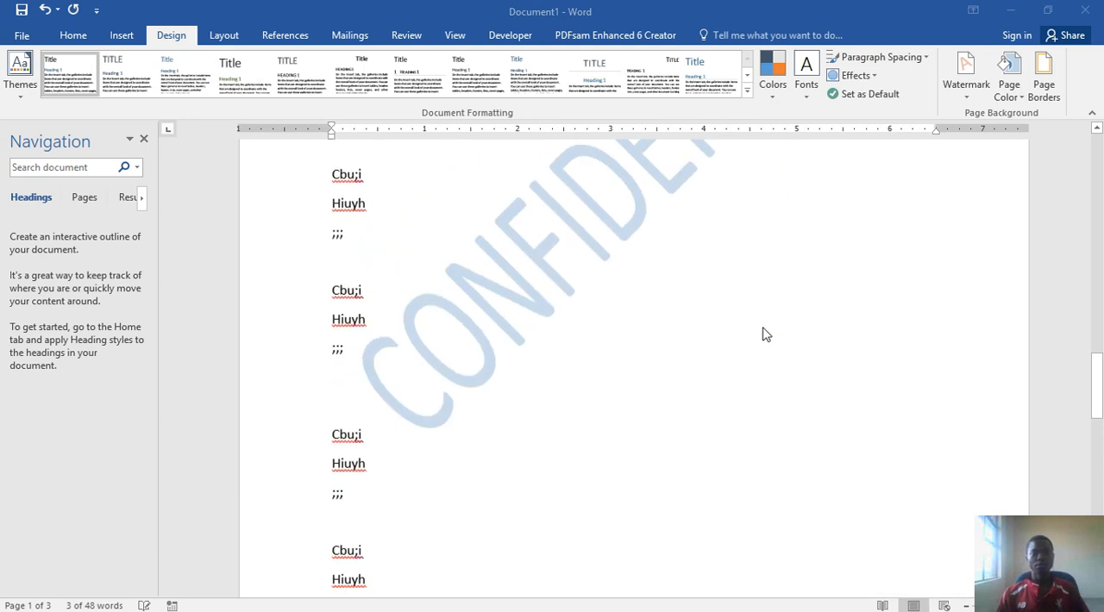
left_click(964, 87)
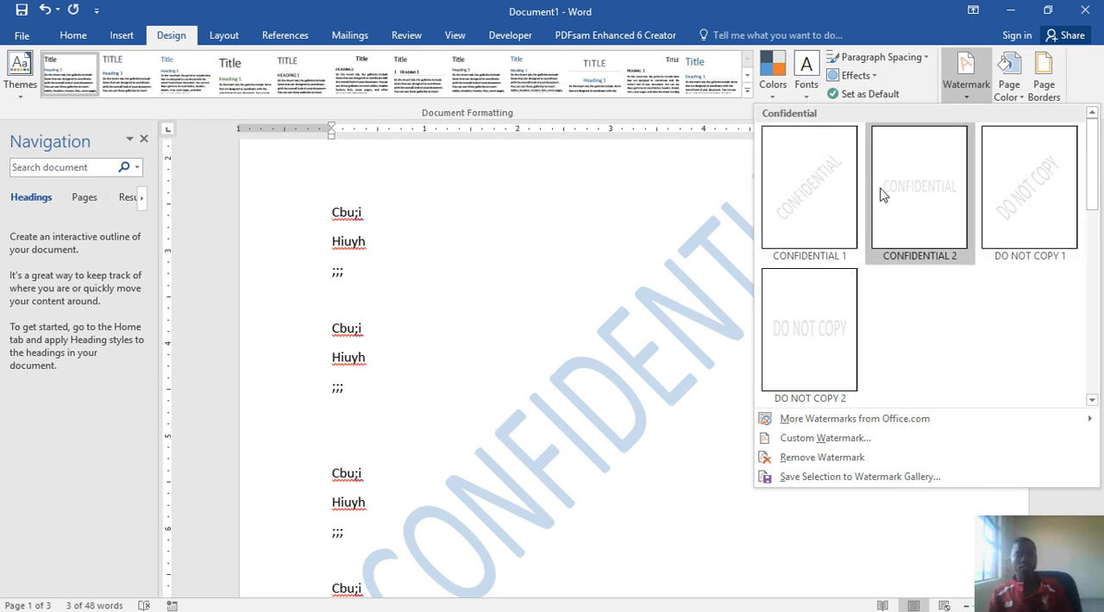
left_click(678, 250)
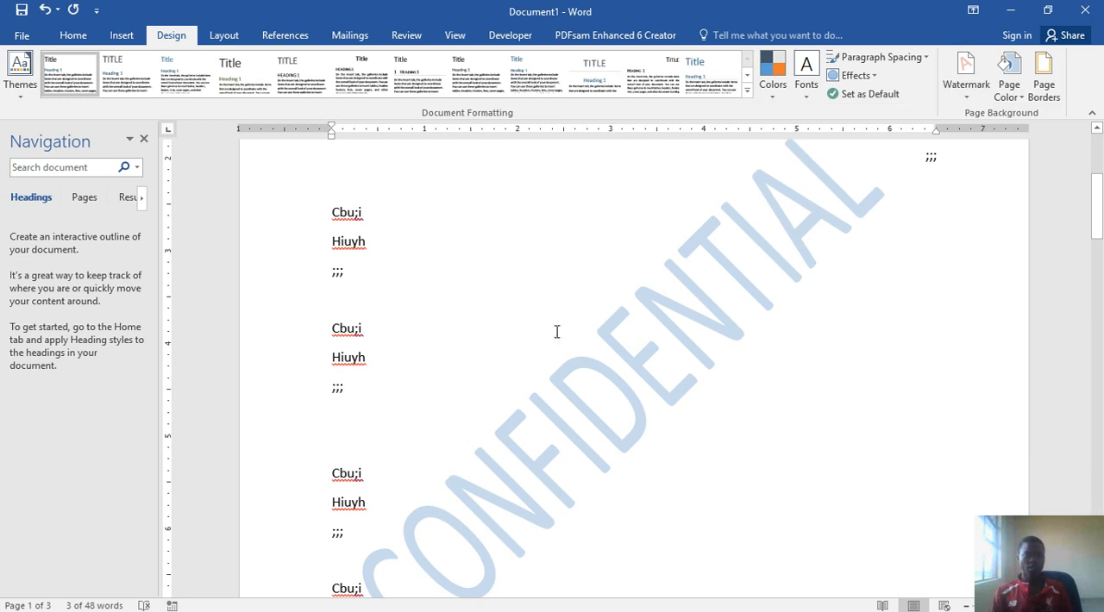
Step: Switch to the PowerPoint guide and look over slides 6 and 7, returning to the Word processing questions 4 to 6
mouse_move(683, 610)
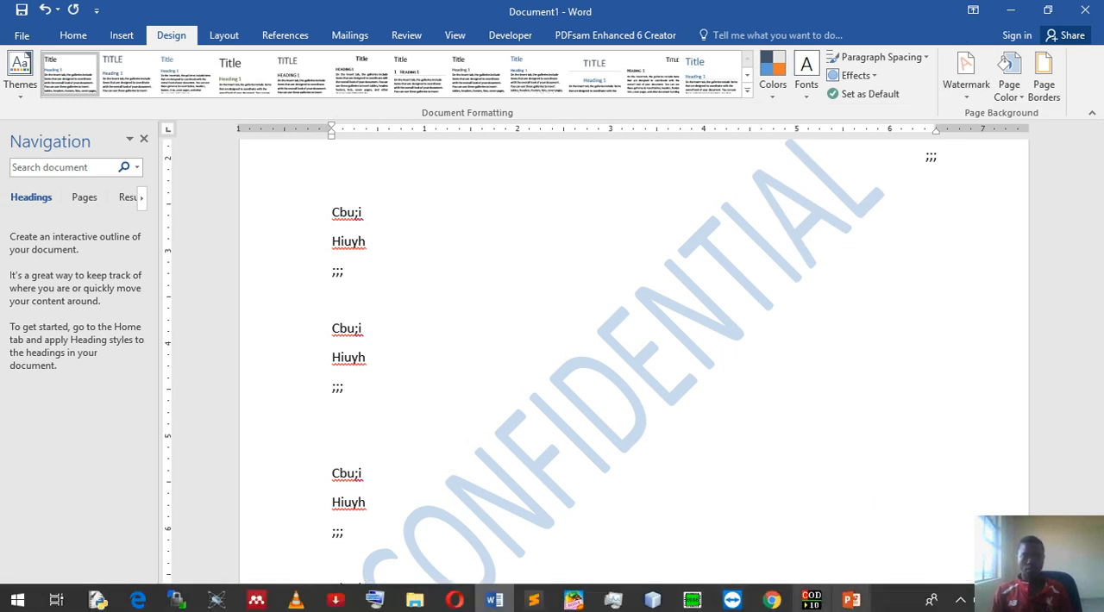
left_click(852, 600)
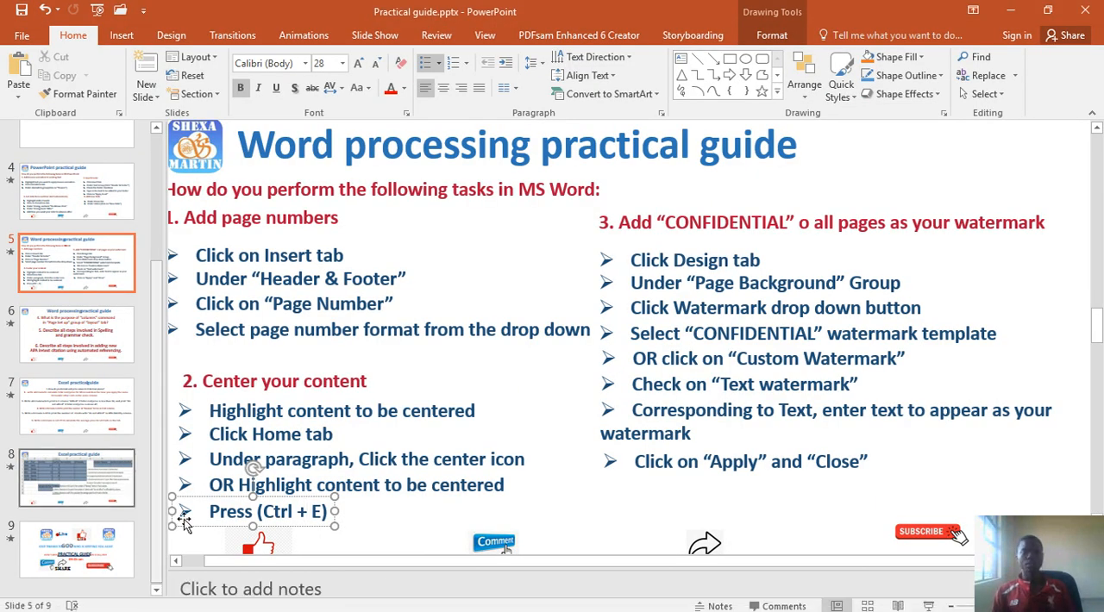
left_click(60, 358)
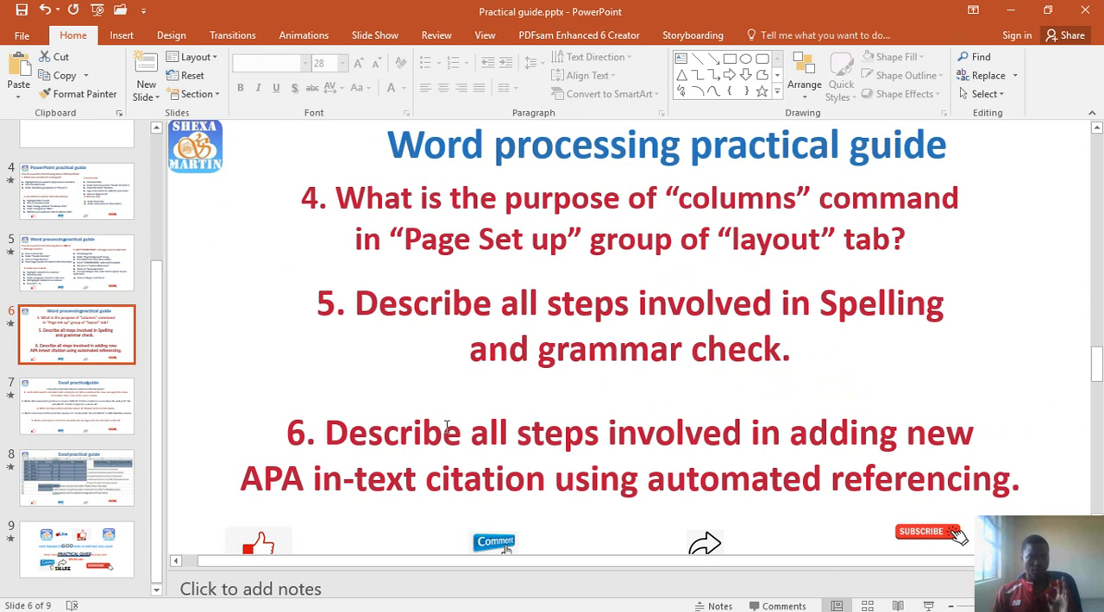
left_click(60, 421)
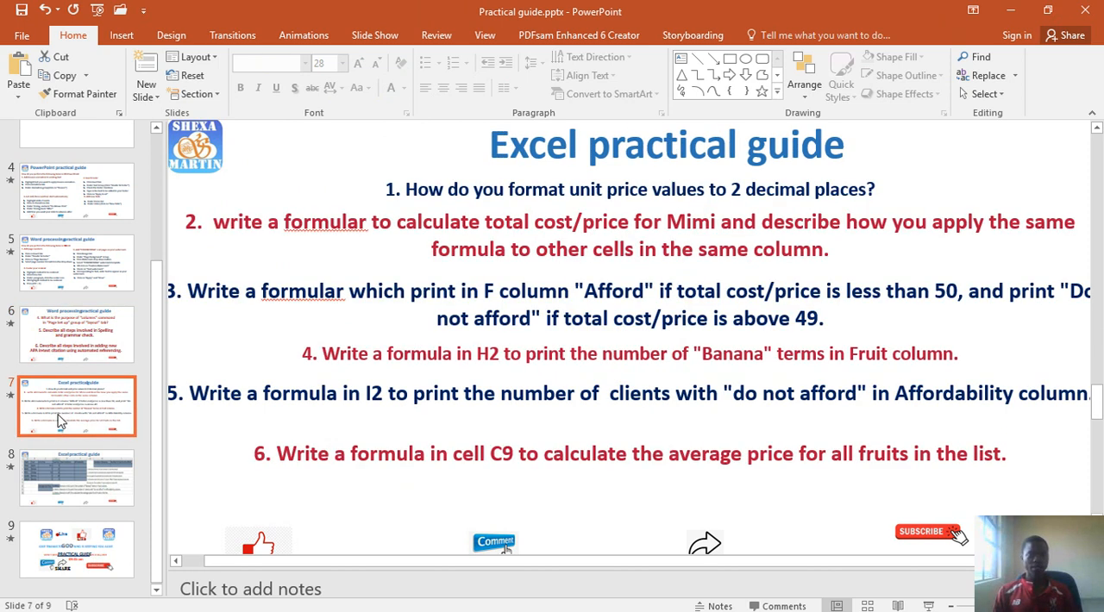
left_click(97, 339)
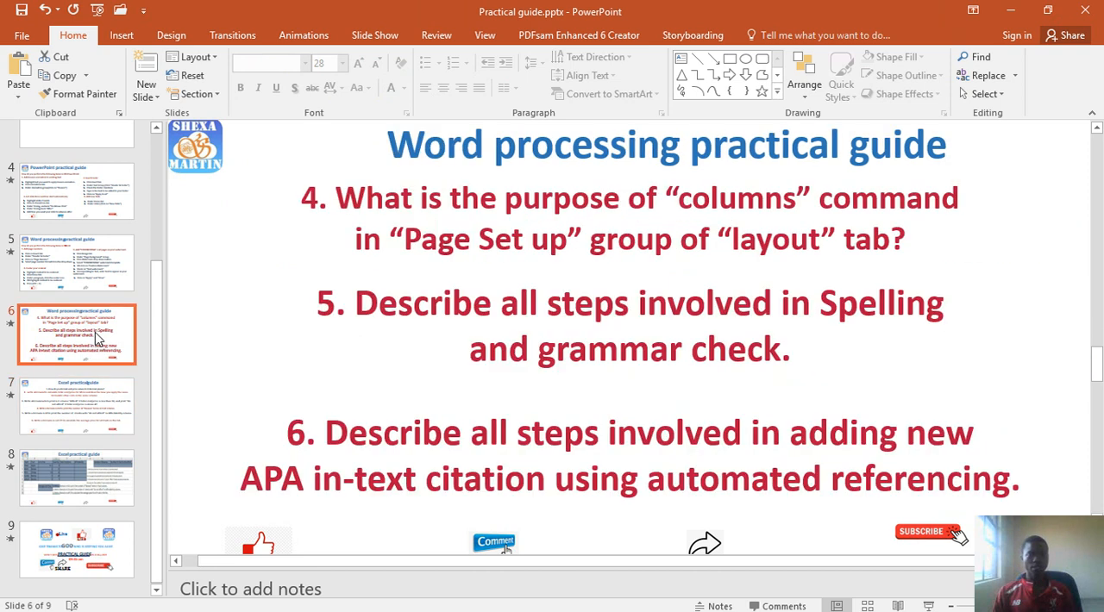
left_click(78, 405)
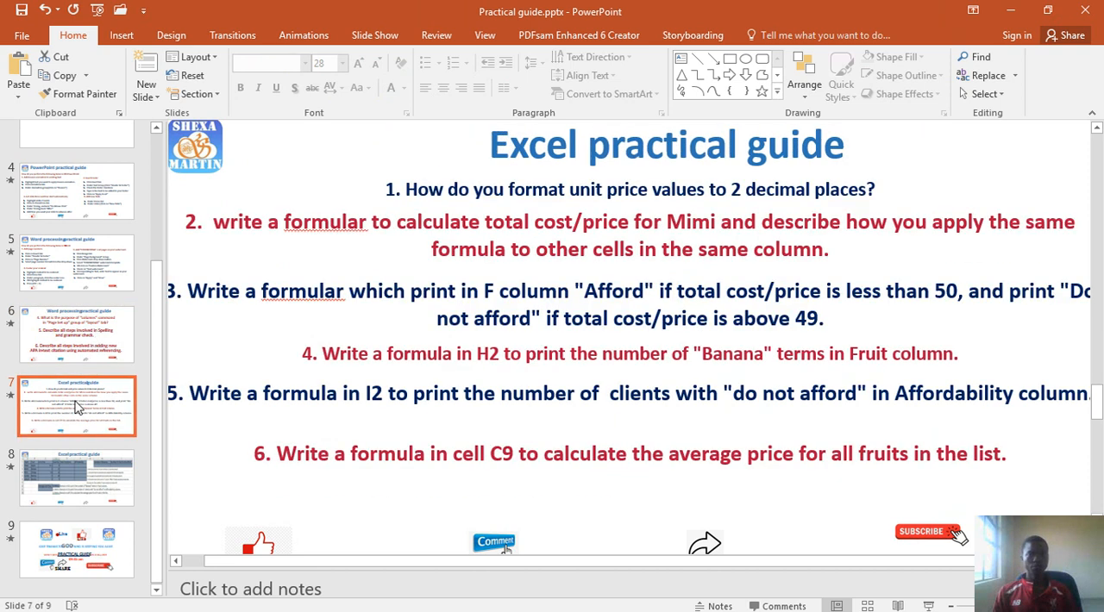
left_click(91, 352)
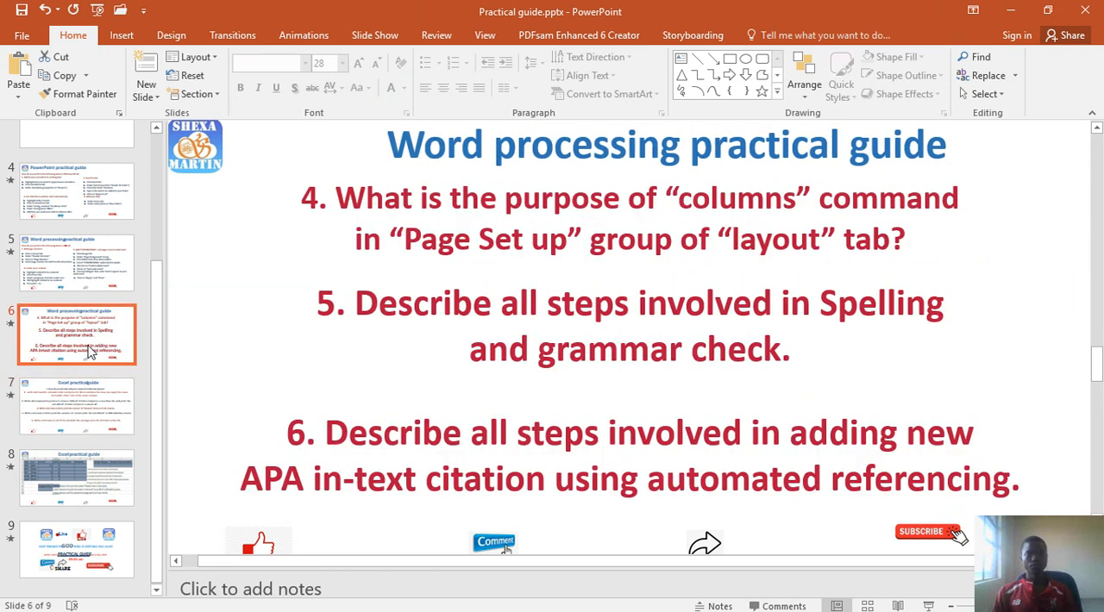